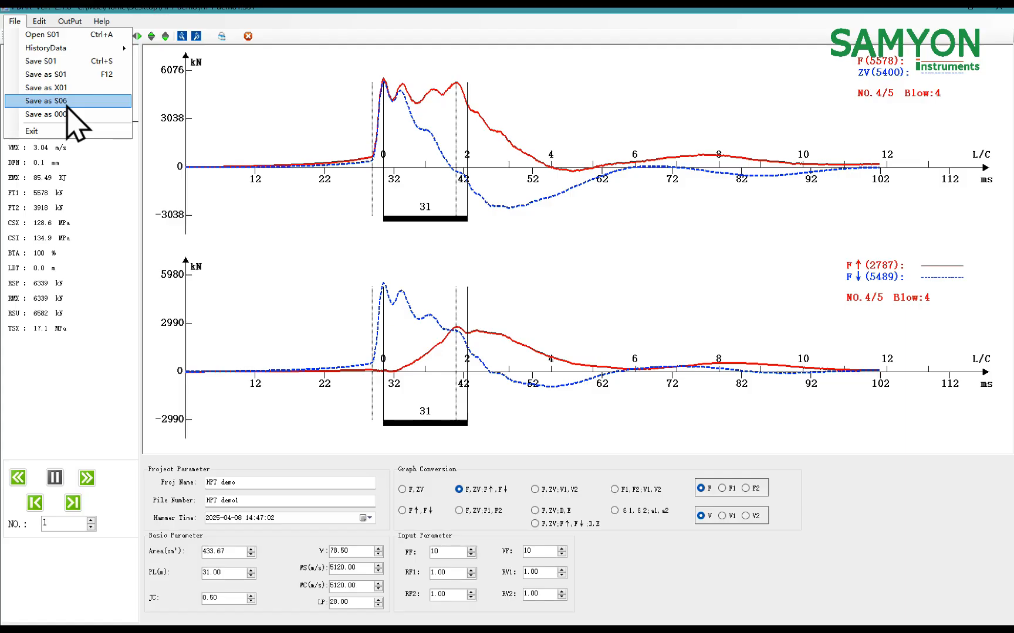
Export the current blow data in S06 format, overwriting the existing file HPT demo1-4.S06
left_click(68, 103)
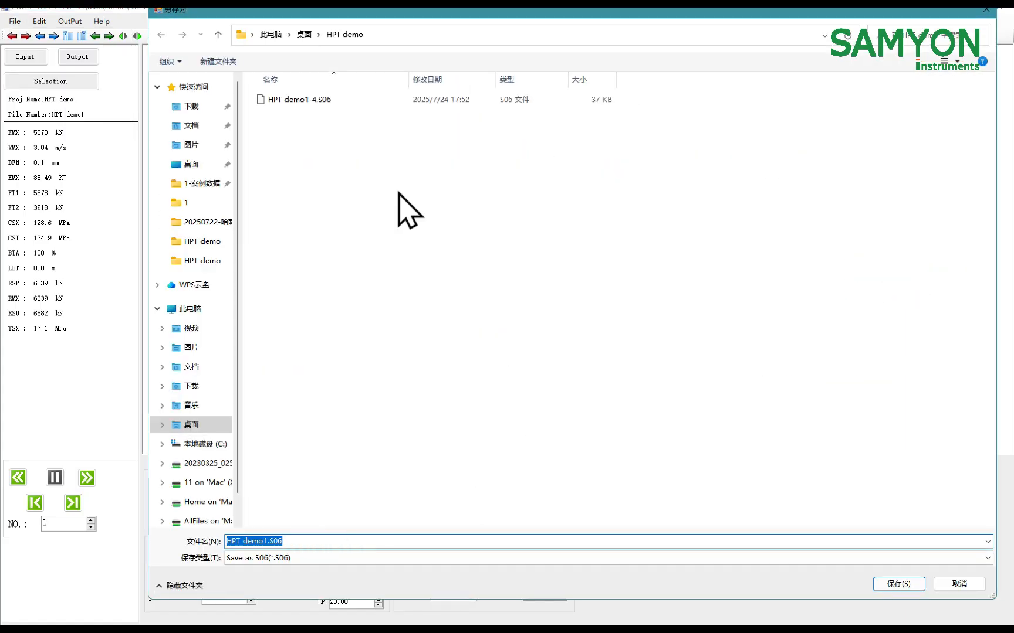
left_click(405, 100)
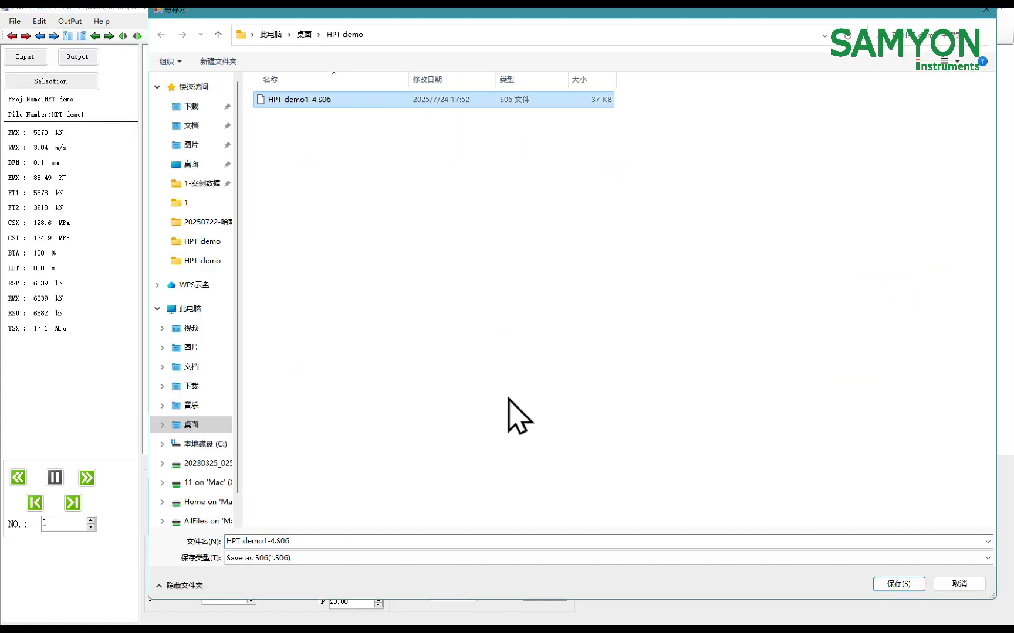
left_click(910, 586)
left_click(549, 326)
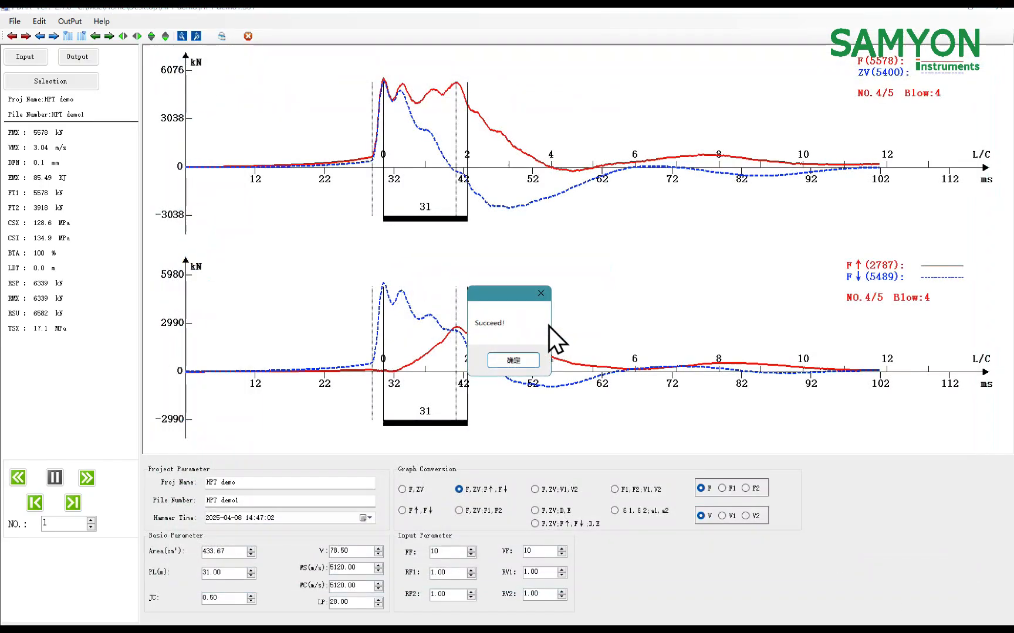
left_click(518, 356)
Leave the PDAR analysis window and launch the Rcapwap match software in a maximized window
left_click(939, 9)
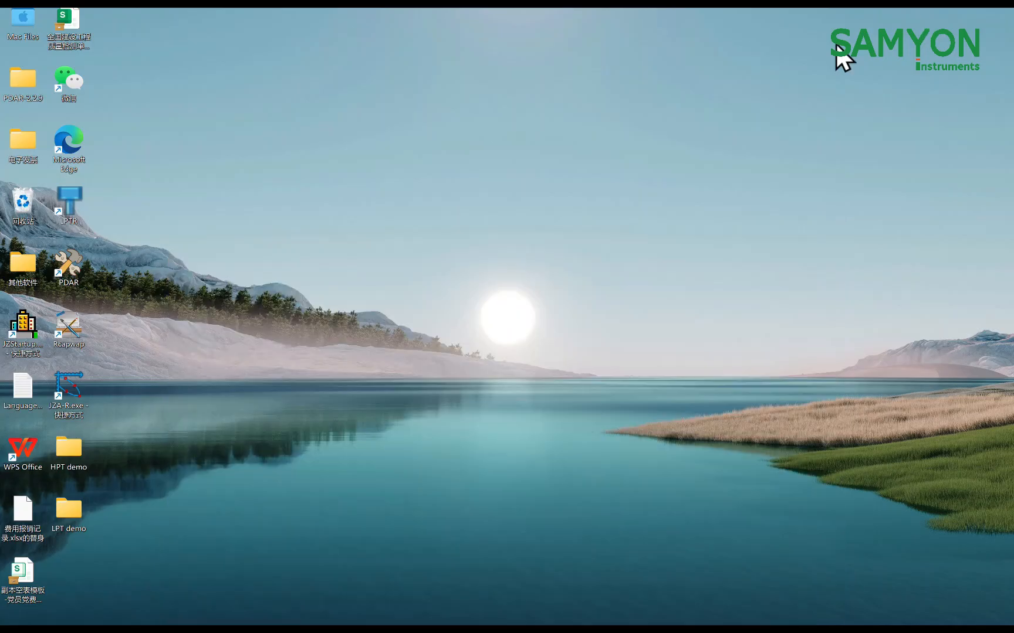
double_click(66, 326)
double_click(351, 42)
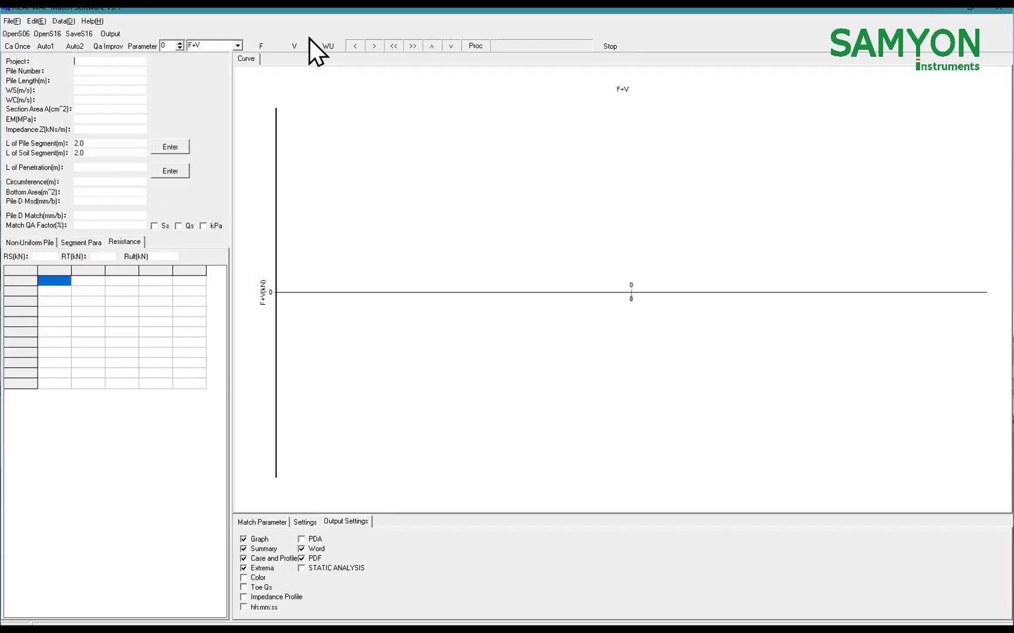
Load the S06 file HPT demo1-4.S06 and display its Match WU curve
left_click(18, 35)
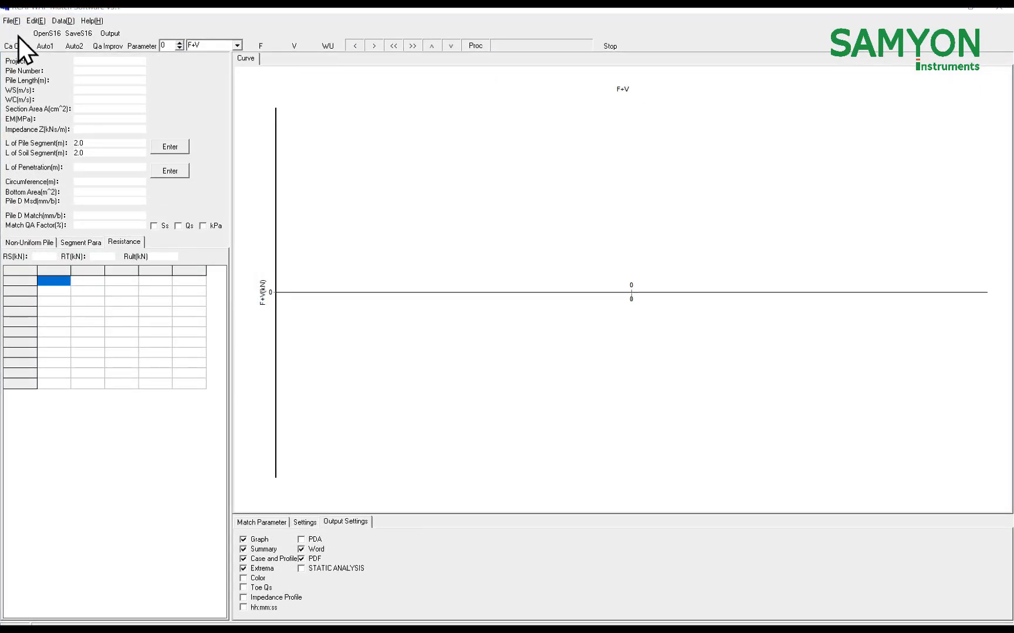
left_click(458, 184)
left_click(632, 346)
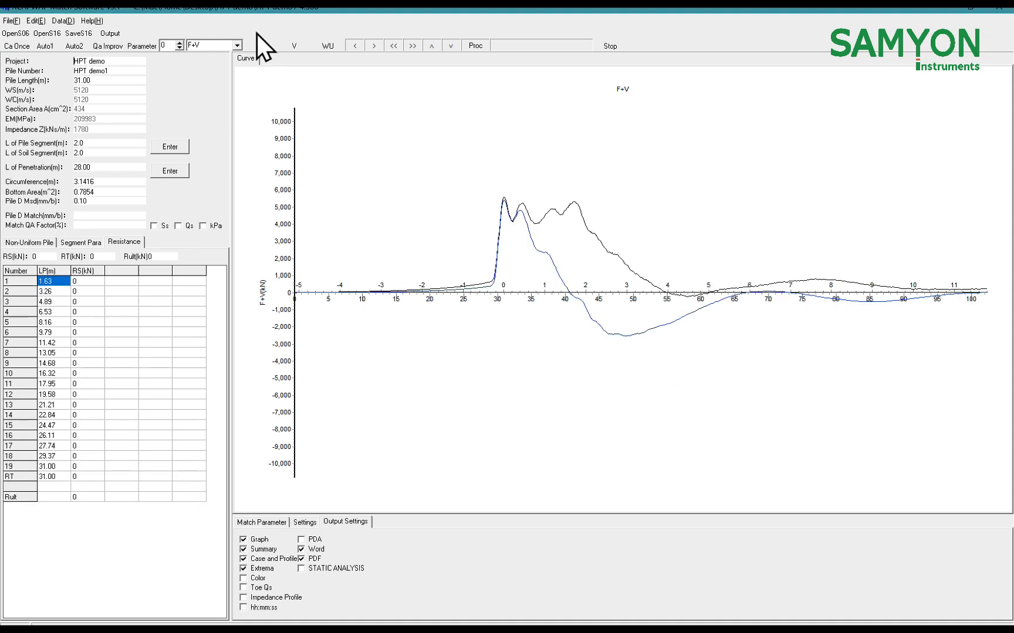
left_click(330, 48)
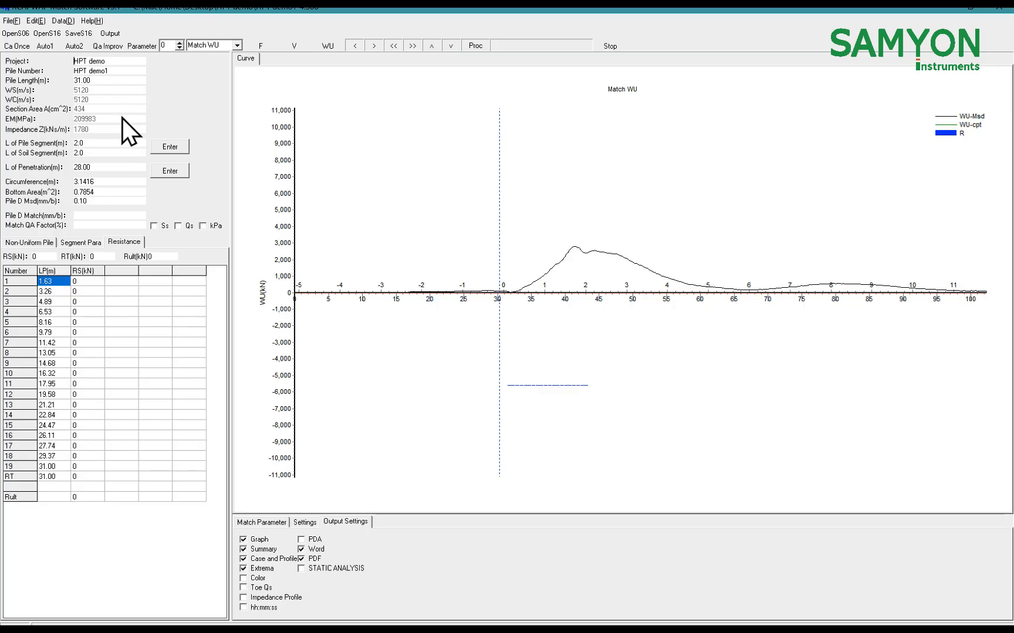
Keep the pile and soil segment lengths at 2.0 m and apply the 28.00 m penetration length to the soil segments
left_click(101, 145)
left_click_drag(97, 144, 66, 147)
left_click_drag(92, 156, 64, 159)
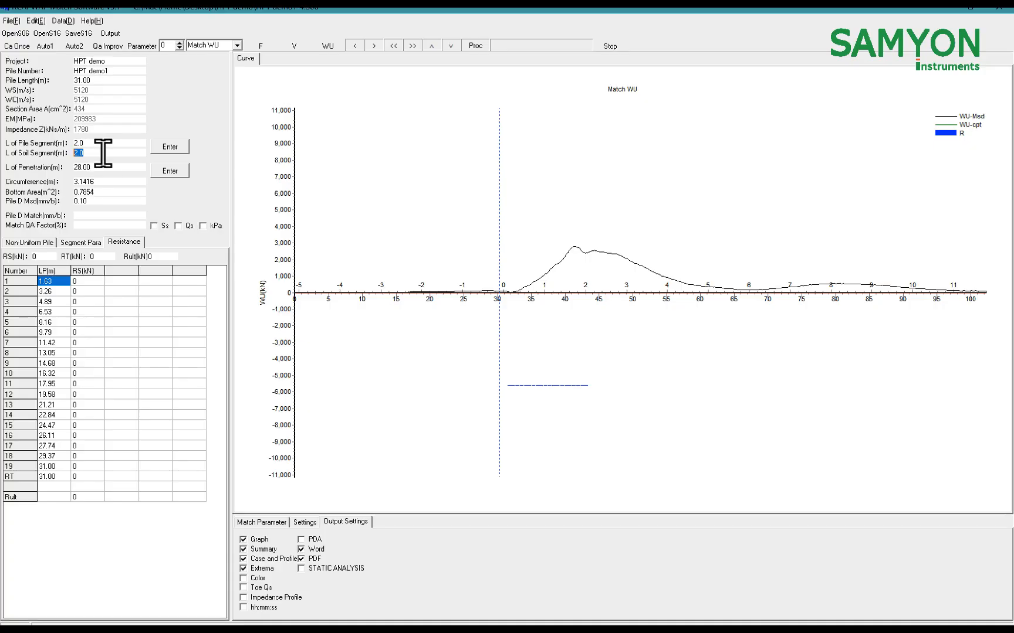
left_click_drag(93, 144, 67, 146)
left_click(112, 153)
left_click_drag(88, 143, 61, 169)
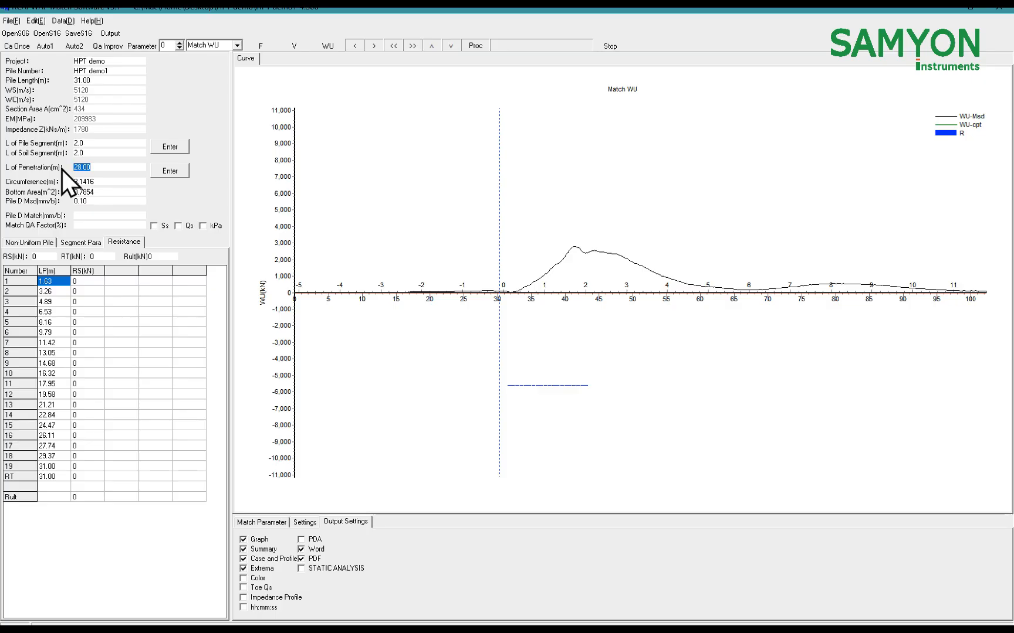
left_click(106, 169)
left_click_drag(108, 168, 64, 168)
left_click(177, 175)
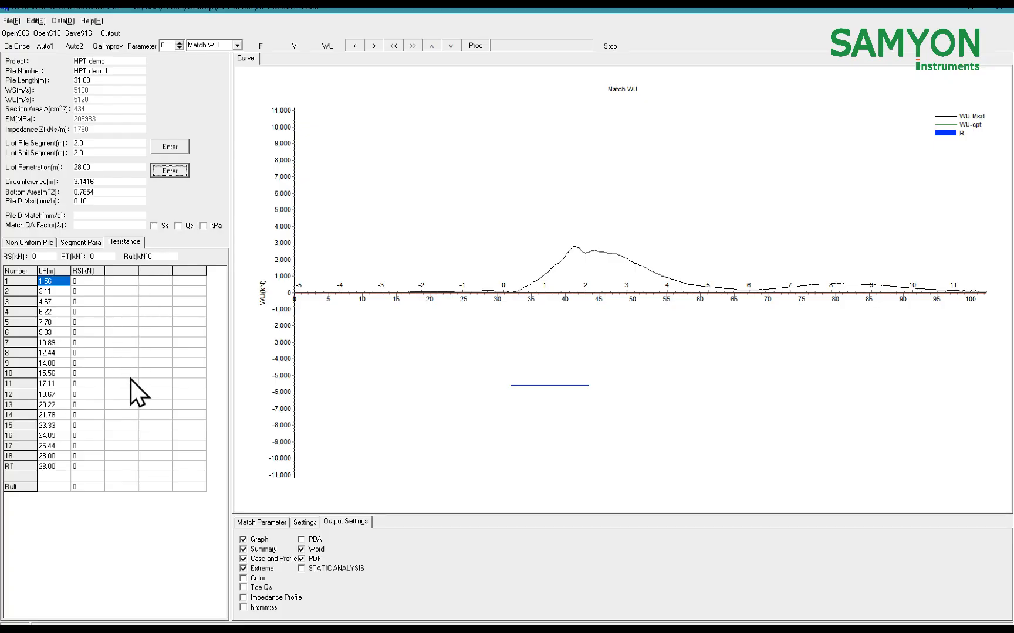
Show the match parameters, check resistance segments 1 and 8, and run the Auto1 automatic match
left_click(262, 522)
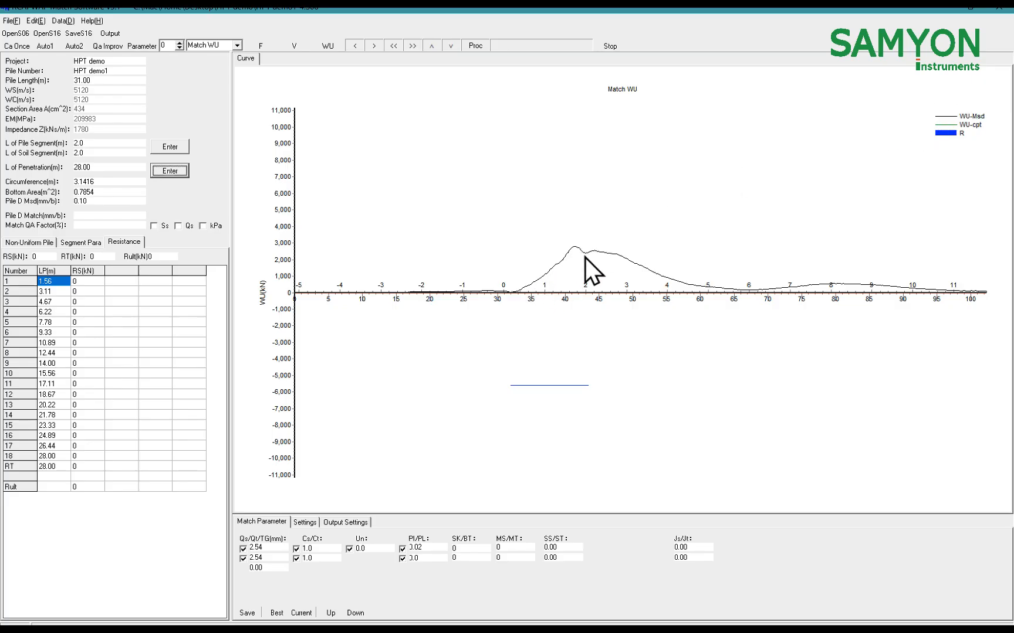
left_click(94, 283)
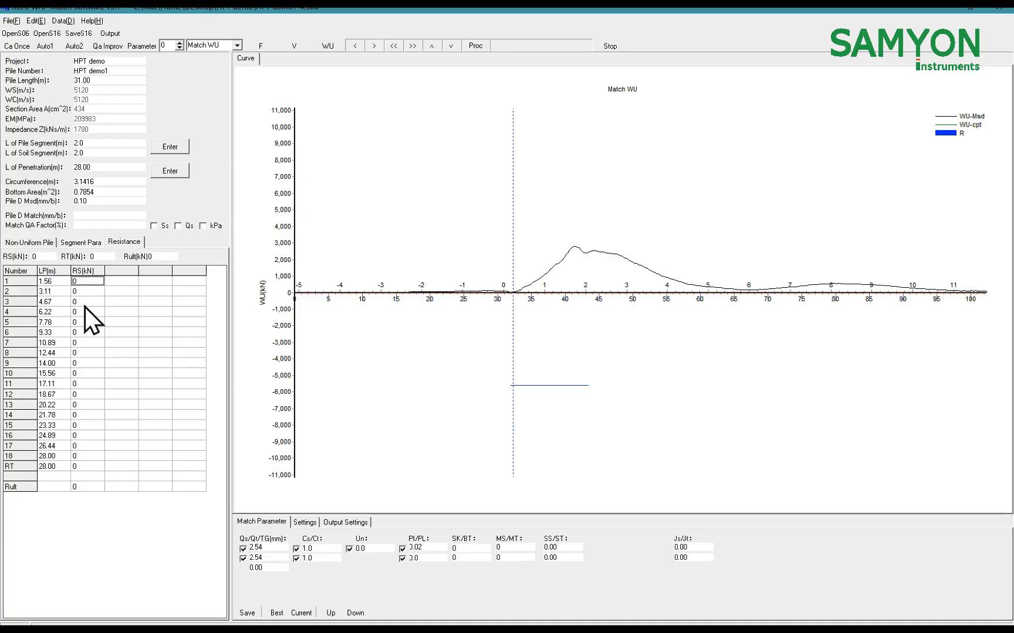
left_click(96, 354)
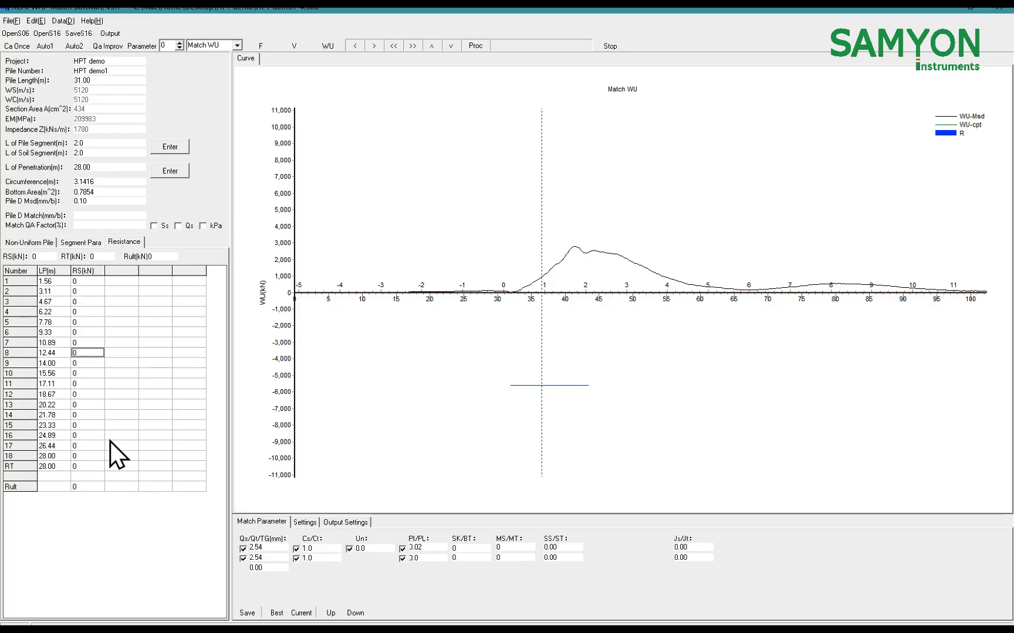
left_click(40, 49)
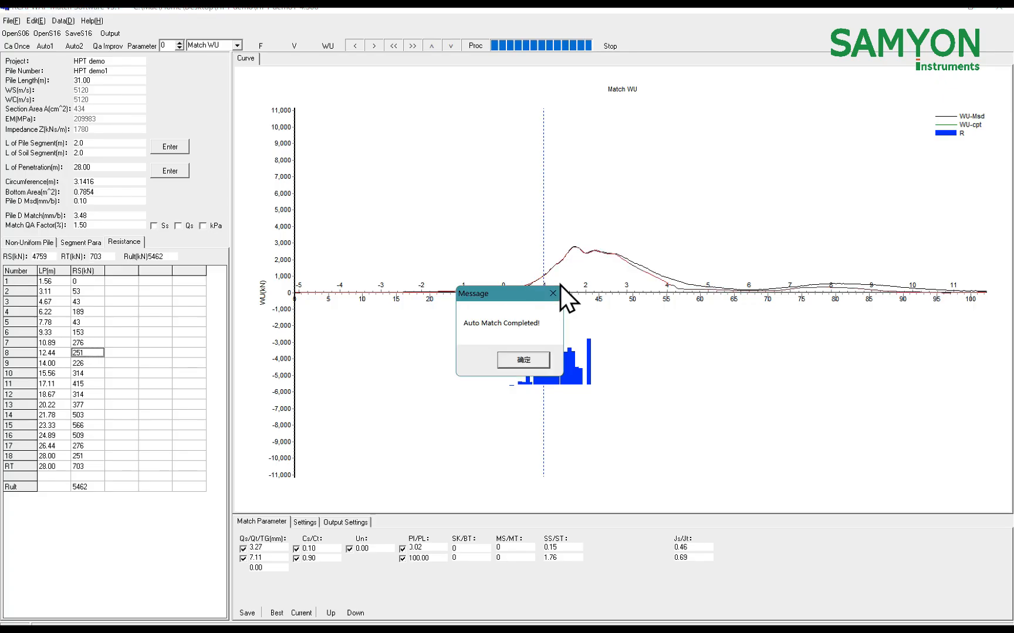
left_click(537, 362)
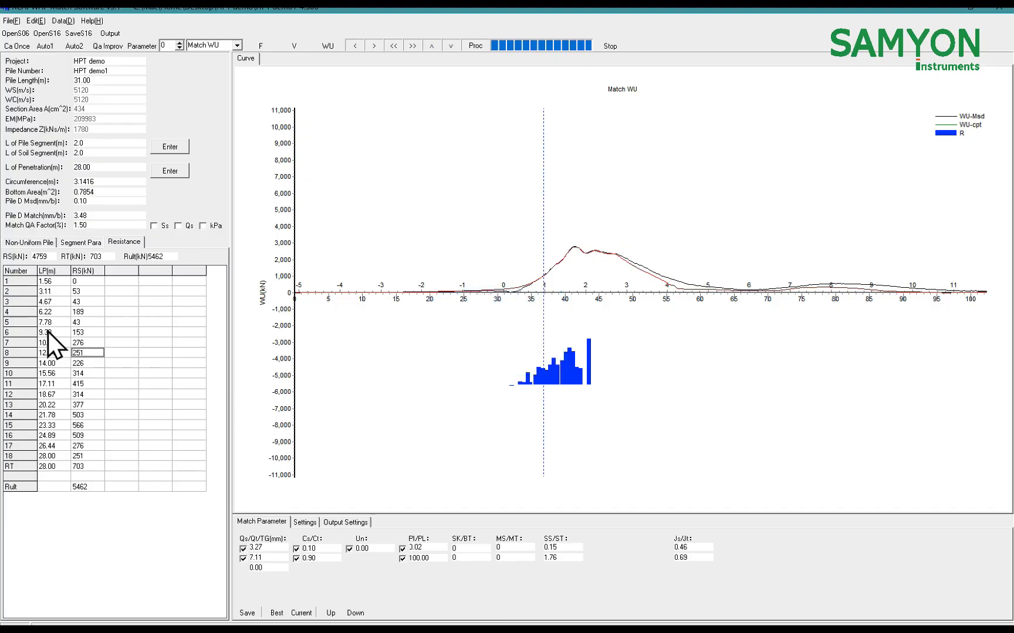
Examine the total, shaft and toe resistance together with the resistance of the individual soil segments
left_click(171, 258)
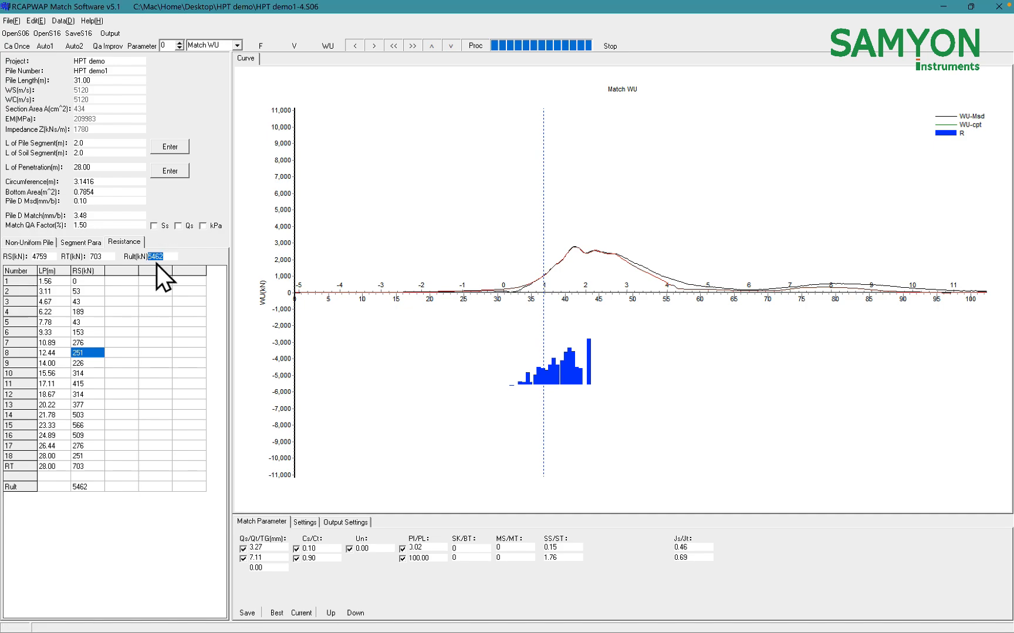
left_click(21, 260)
left_click(95, 256)
left_click(81, 312)
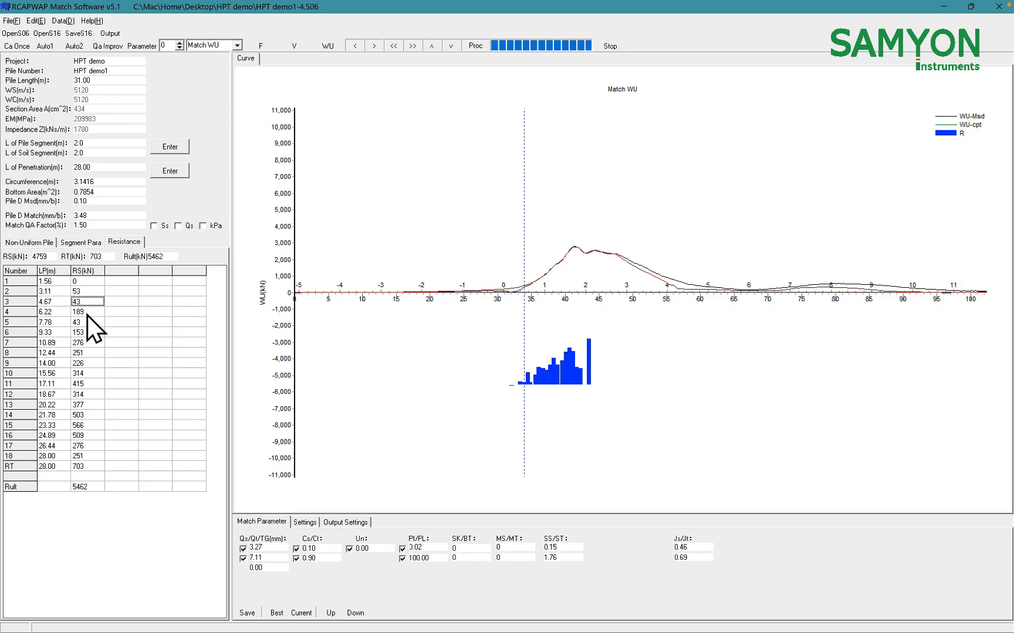
left_click(85, 343)
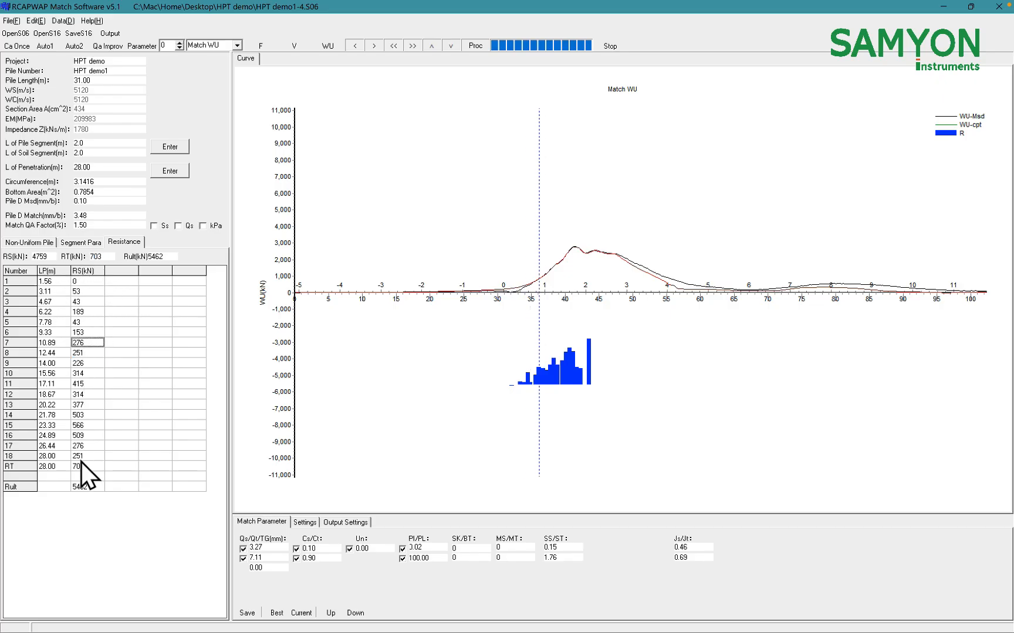
left_click(83, 458)
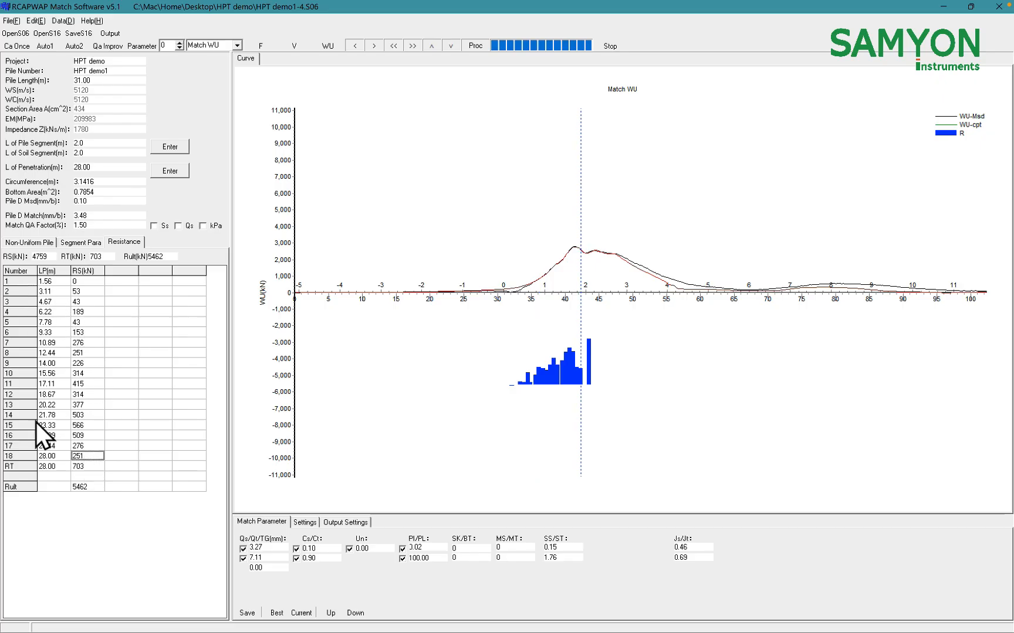
left_click_drag(51, 256, 18, 258)
left_click(94, 468)
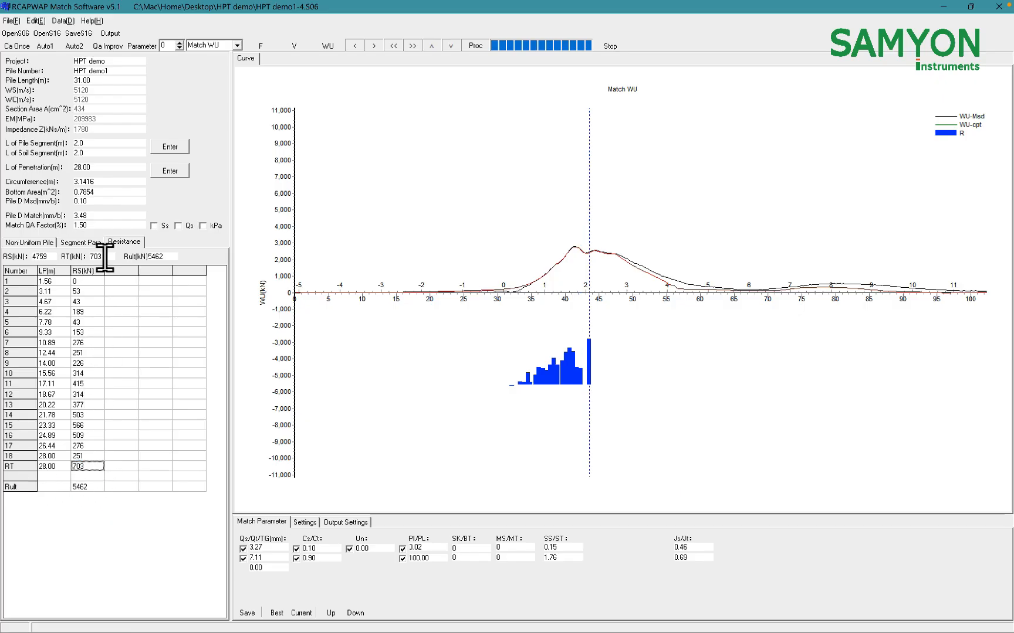
left_click_drag(97, 258, 71, 259)
left_click_drag(173, 258, 138, 259)
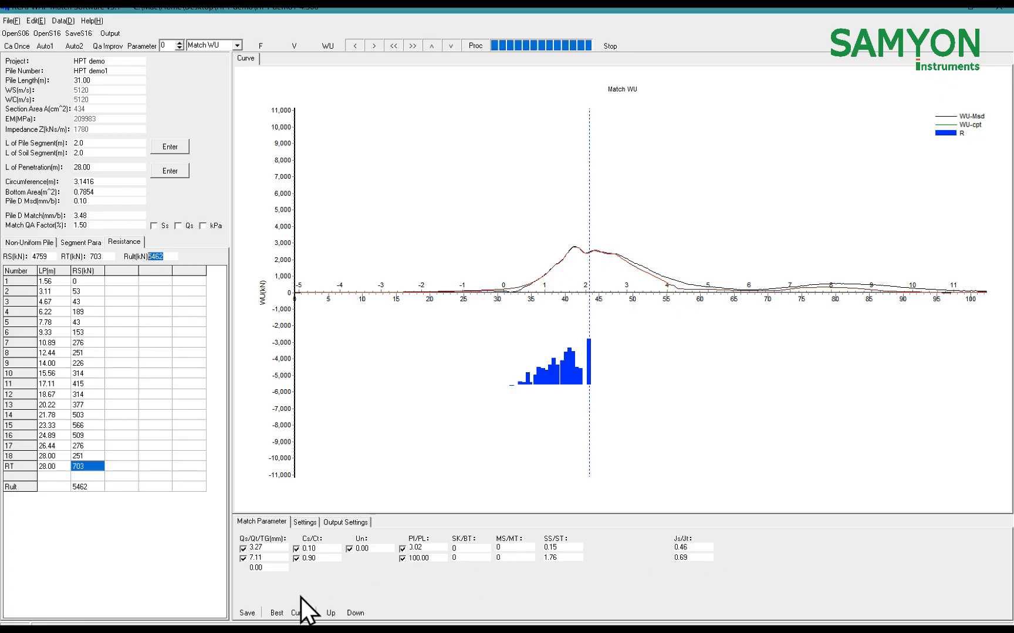
Review the parameter limits in the match settings, then return to the match parameters
left_click(305, 522)
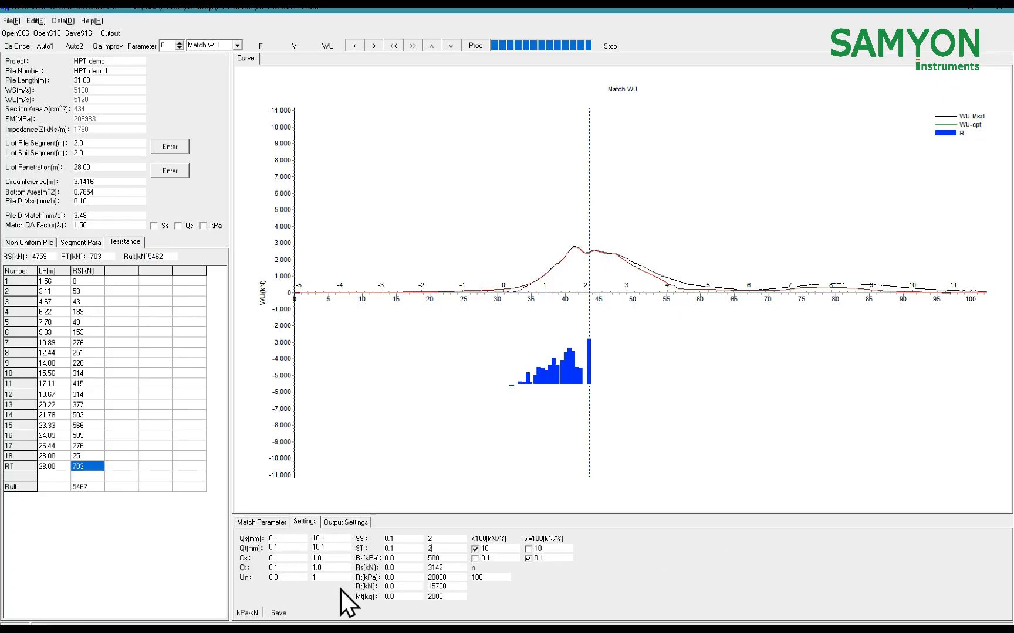
left_click(267, 522)
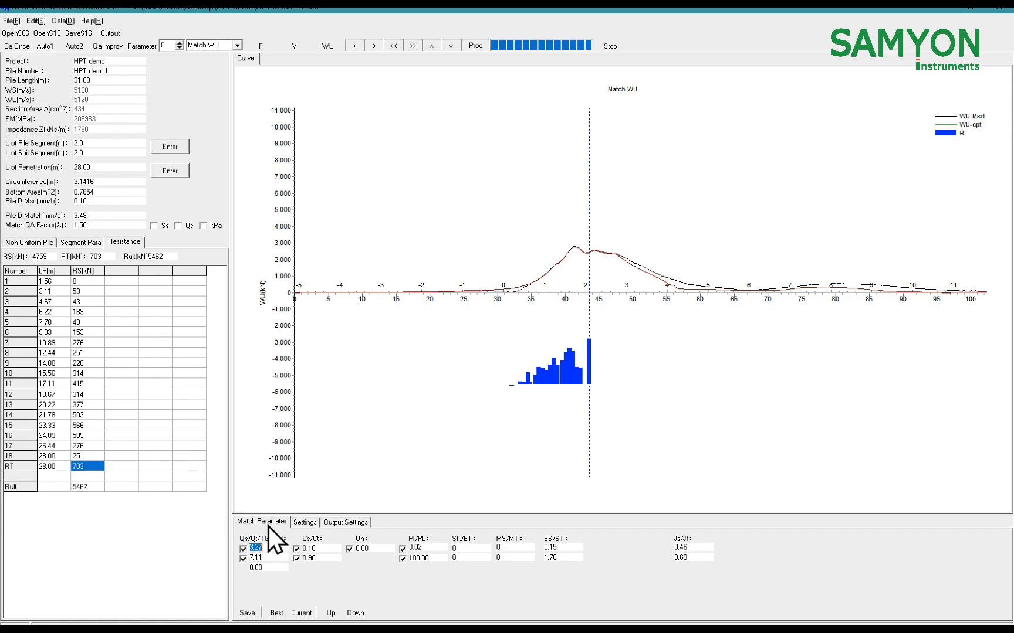
left_click(305, 522)
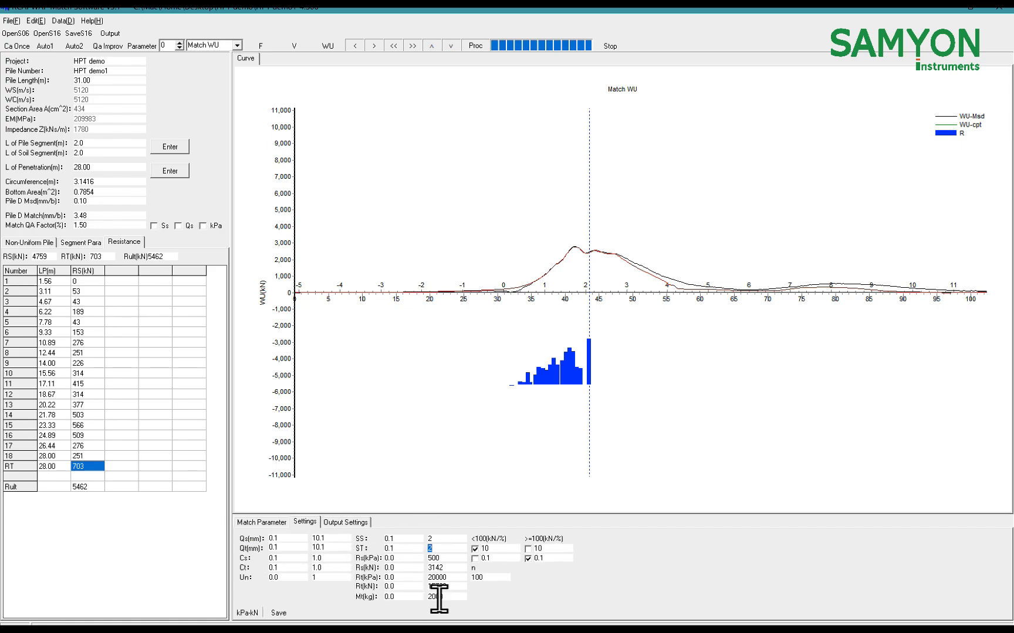
left_click(270, 520)
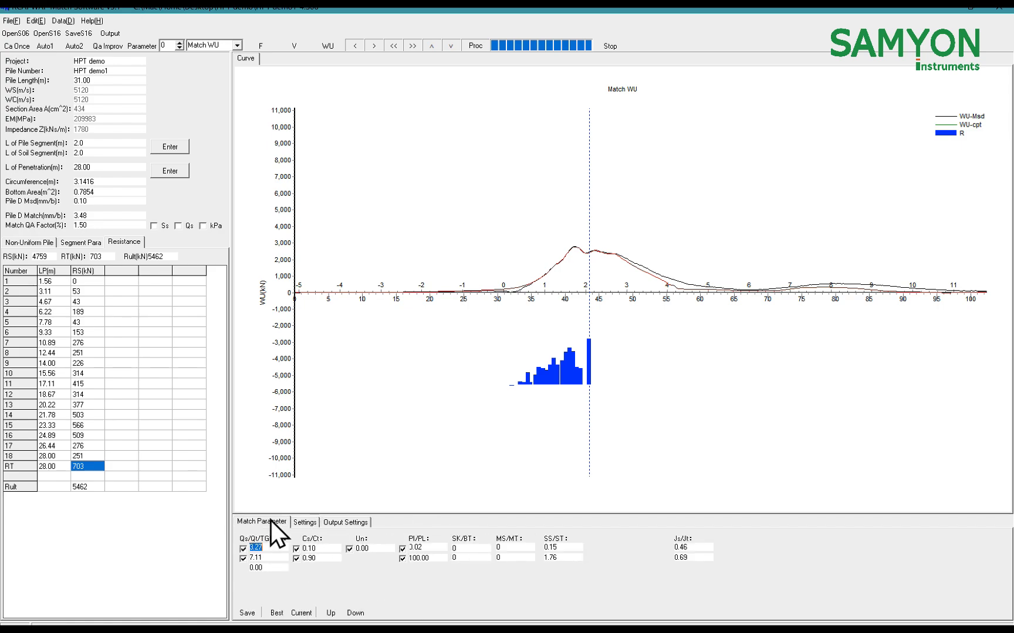
Add the kPa unit resistance column to the resistance table and inspect its values for the lower segments
left_click(203, 227)
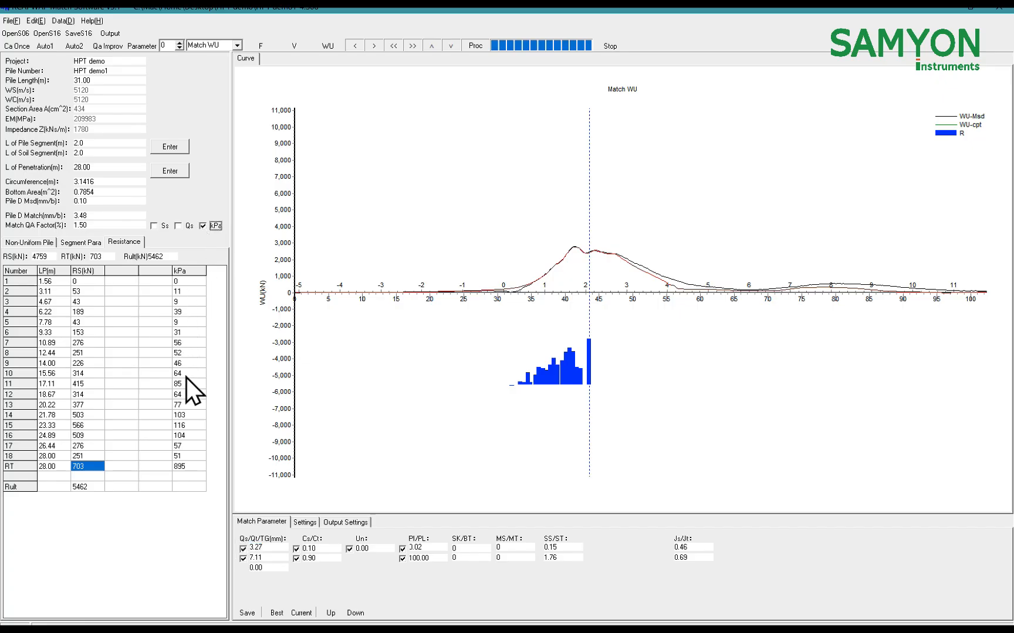
mouse_move(193, 437)
left_mouse_down()
mouse_move(191, 354)
mouse_move(190, 425)
left_mouse_up()
left_click(190, 353)
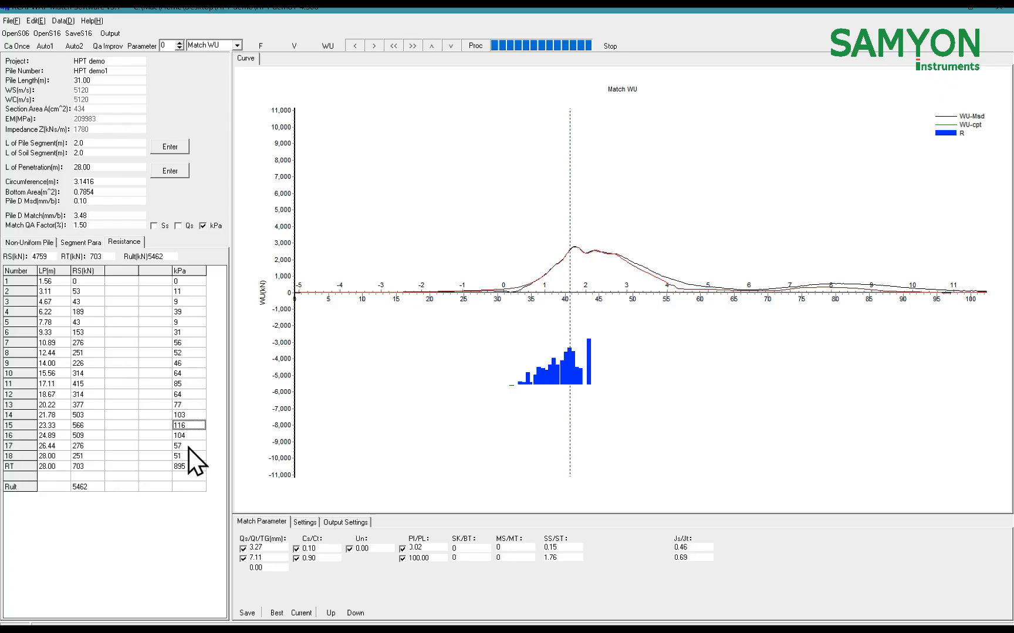
left_click(86, 416)
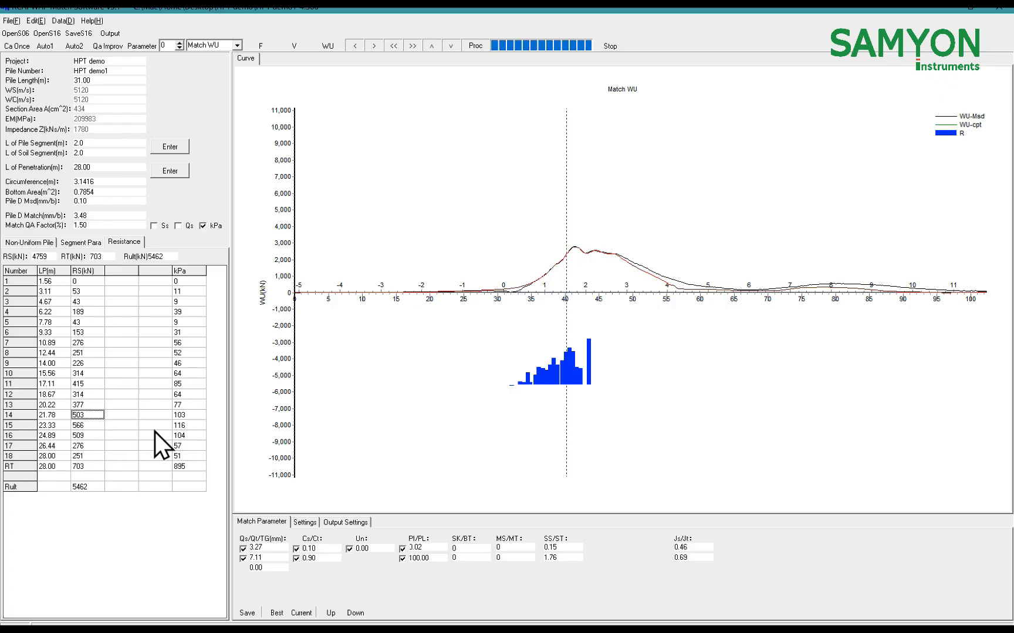
Check the Match QA Factor and run the Qa Improv optimization on the match
double_click(106, 226)
left_click_drag(117, 227, 60, 222)
left_click(104, 227)
left_click_drag(91, 226, 40, 232)
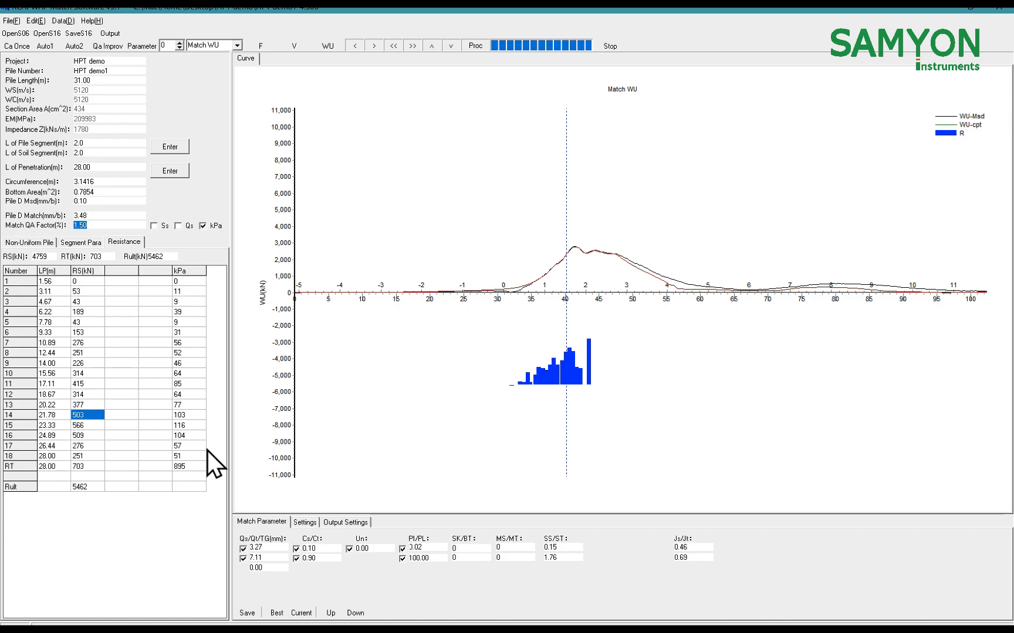
left_click(95, 225)
left_click(110, 47)
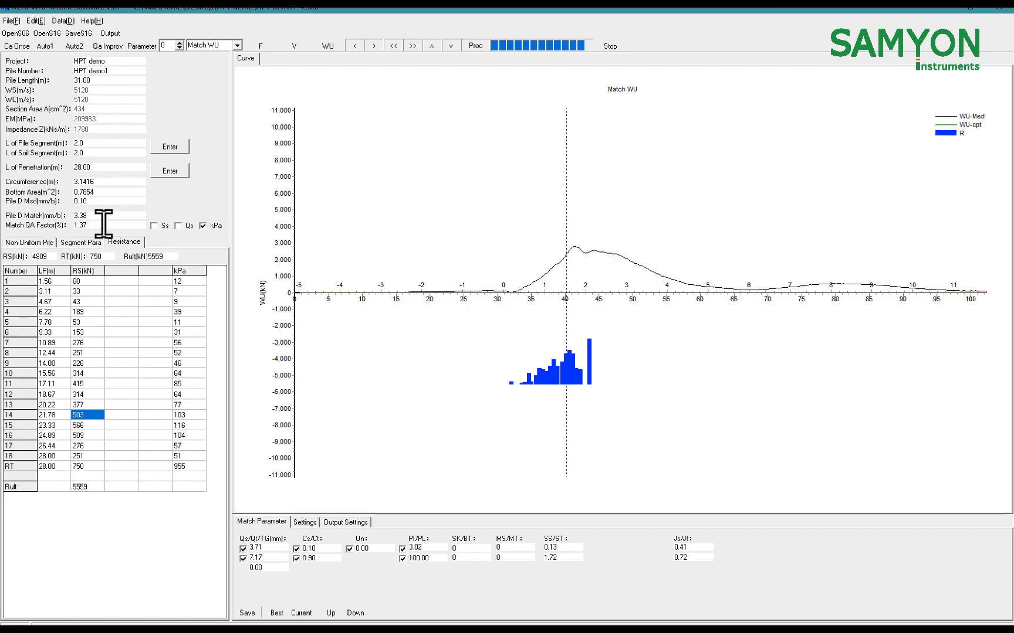
left_click(529, 358)
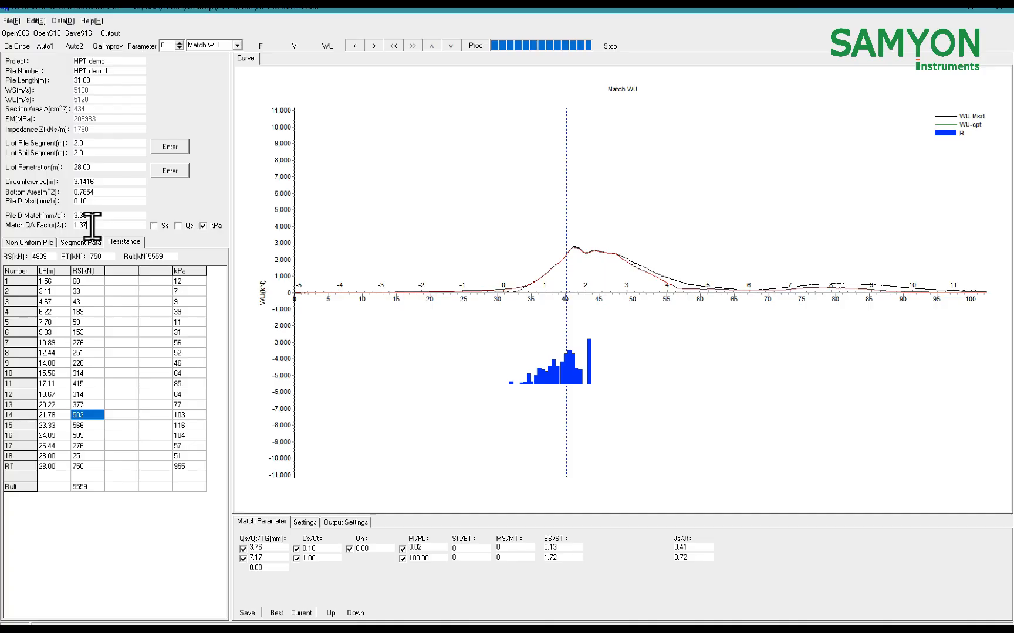
Check the ultimate resistance and the Qs value, then run the Parameter improvement on the match
left_click_drag(167, 255, 138, 254)
left_click(275, 548)
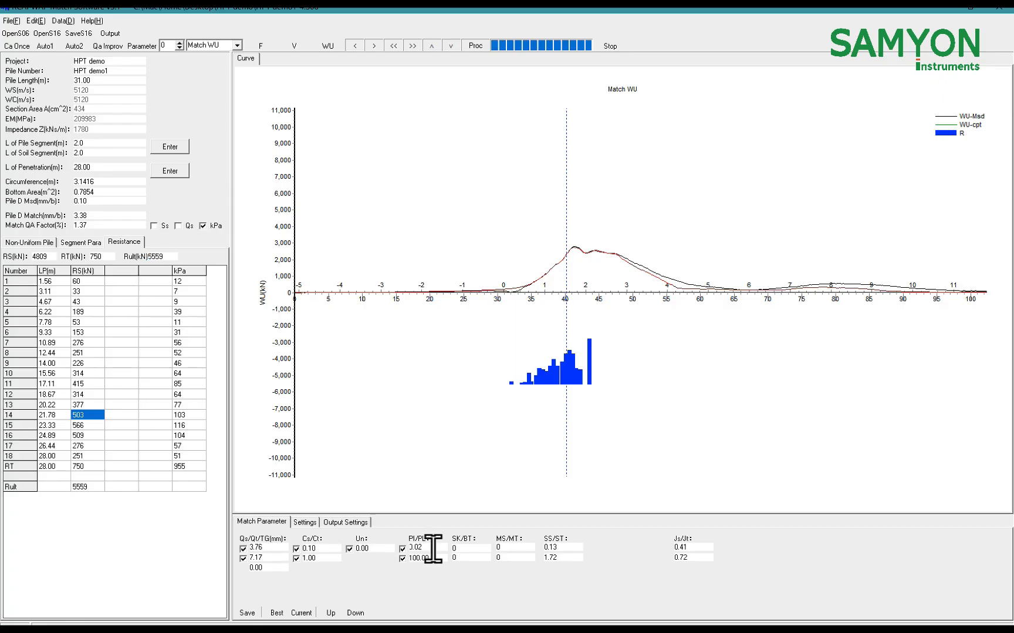
left_click(145, 47)
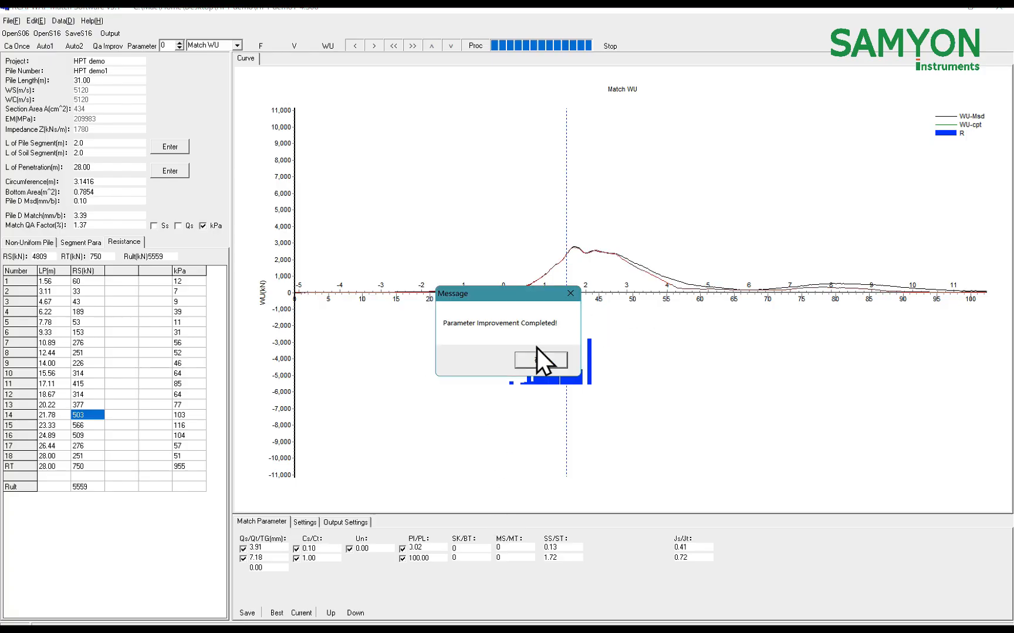
left_click(541, 360)
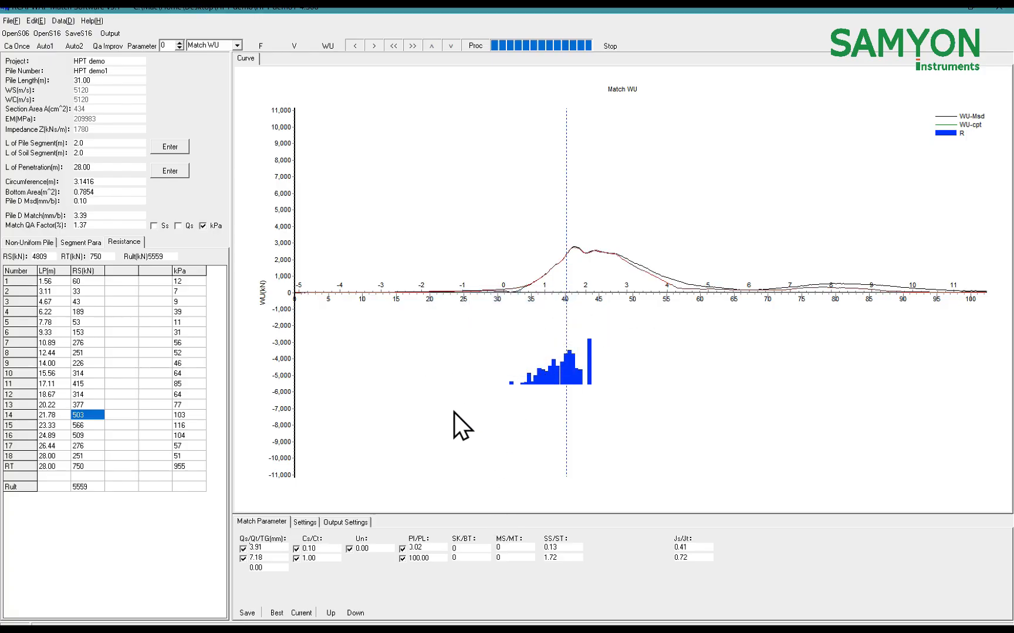
Check the Match QA Factor of the improved match
left_click_drag(98, 223, 72, 223)
left_click(105, 224)
key("alt+F4")
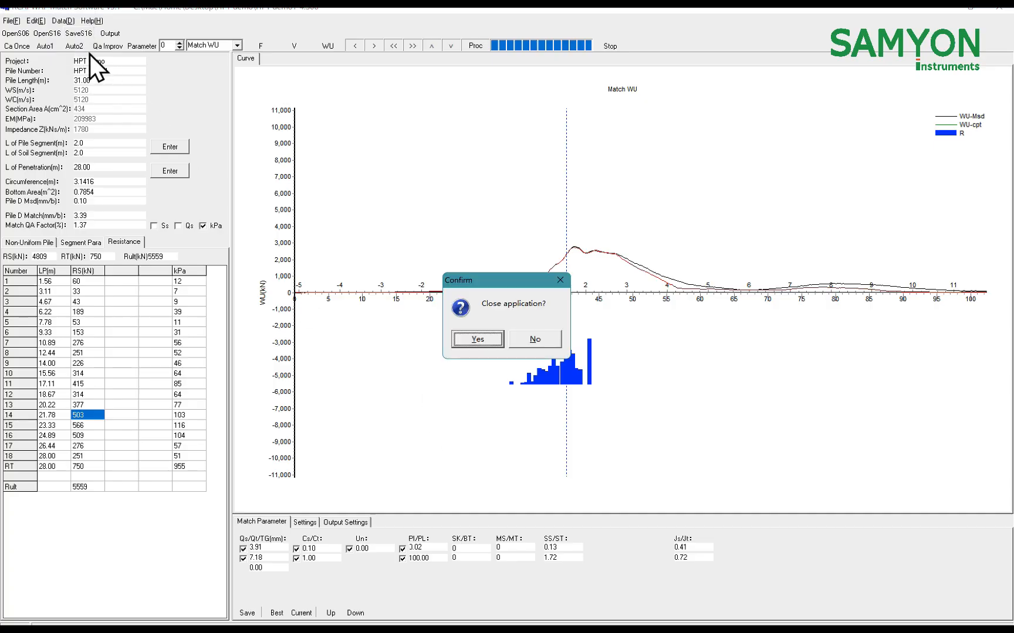
left_click(560, 281)
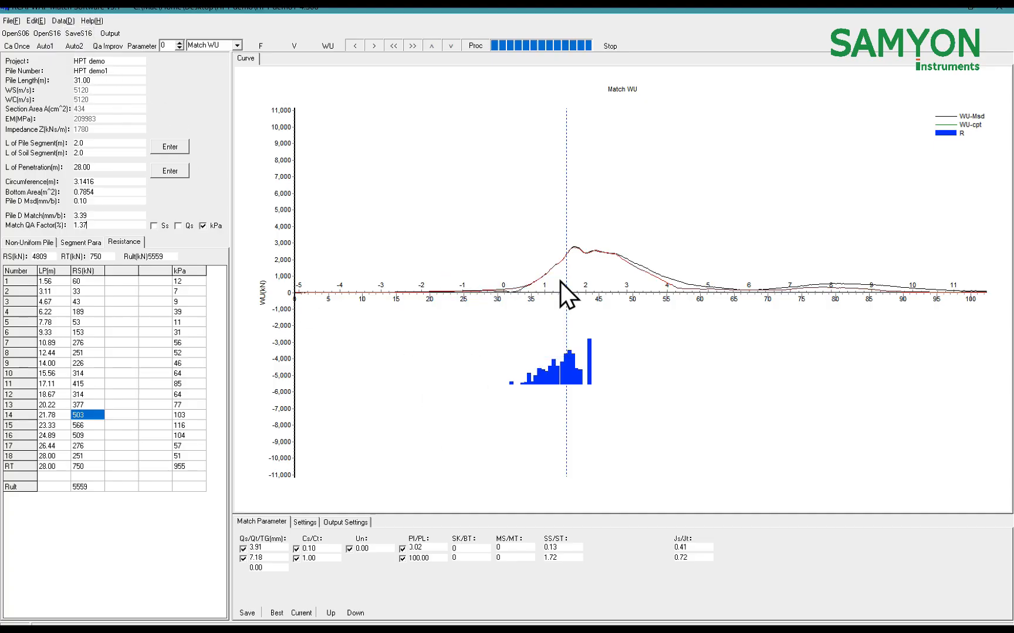
Save the matching result as HPT demo1.S16 in the HPT demo folder
left_click(80, 34)
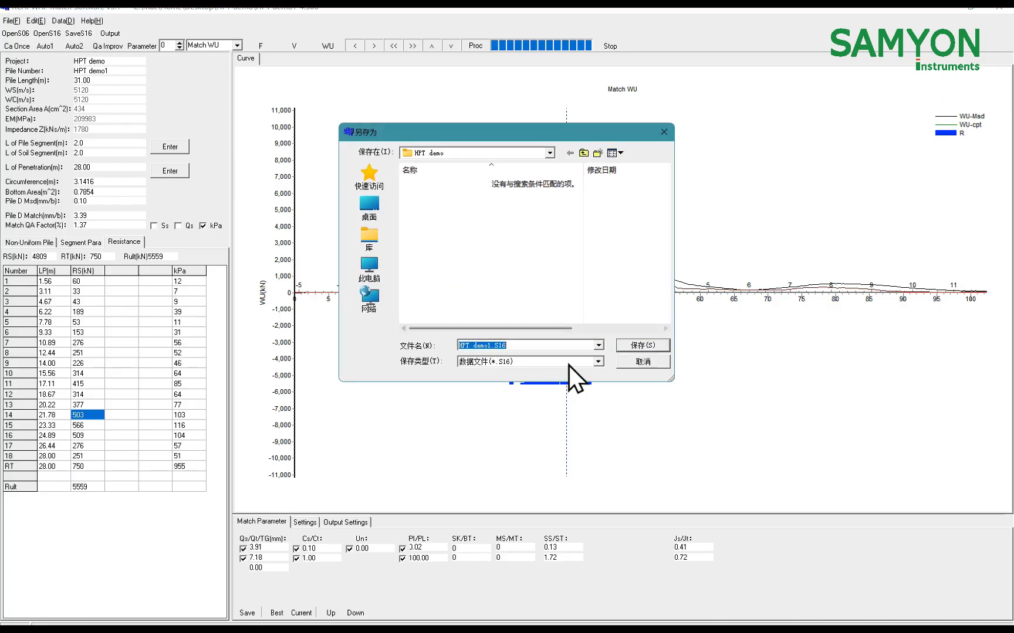
left_click(633, 344)
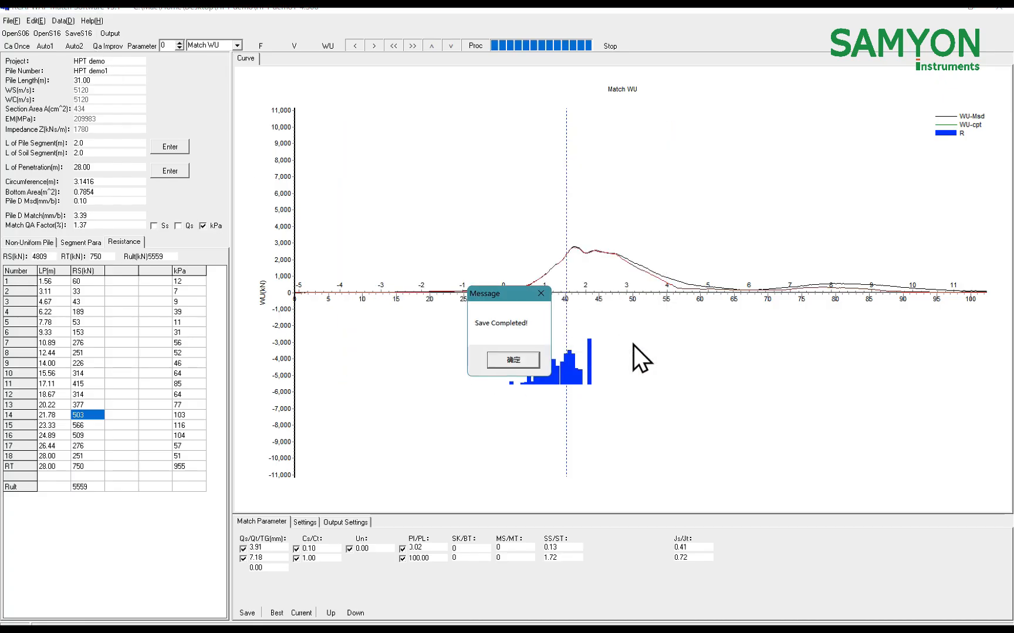
left_click(527, 361)
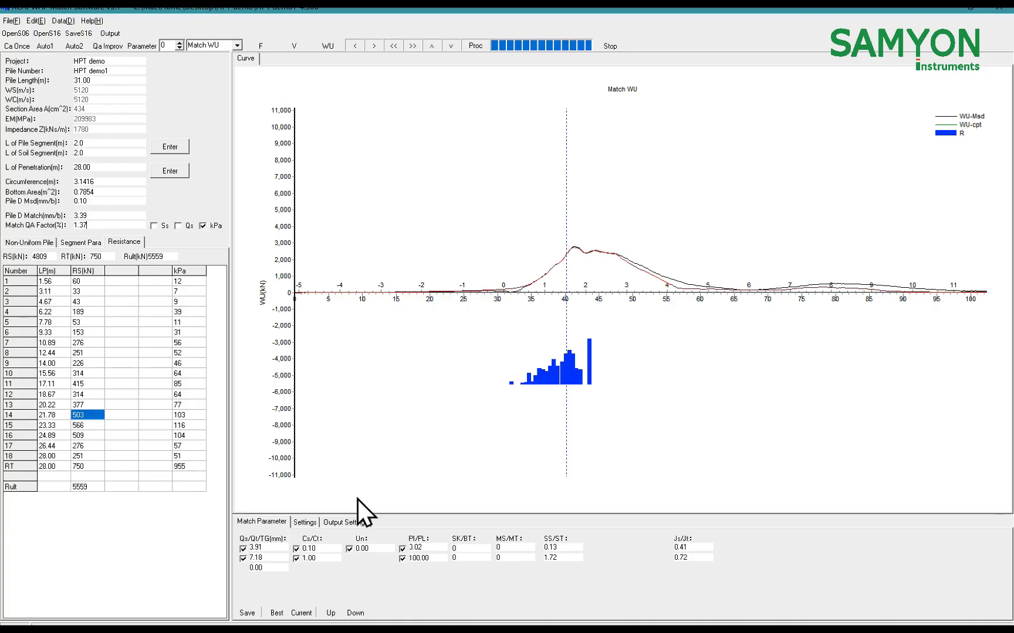
Turn off PDF output and export the results in Word format as HPT demo1.Doc to the HPT demo folder on the desktop
left_click(342, 523)
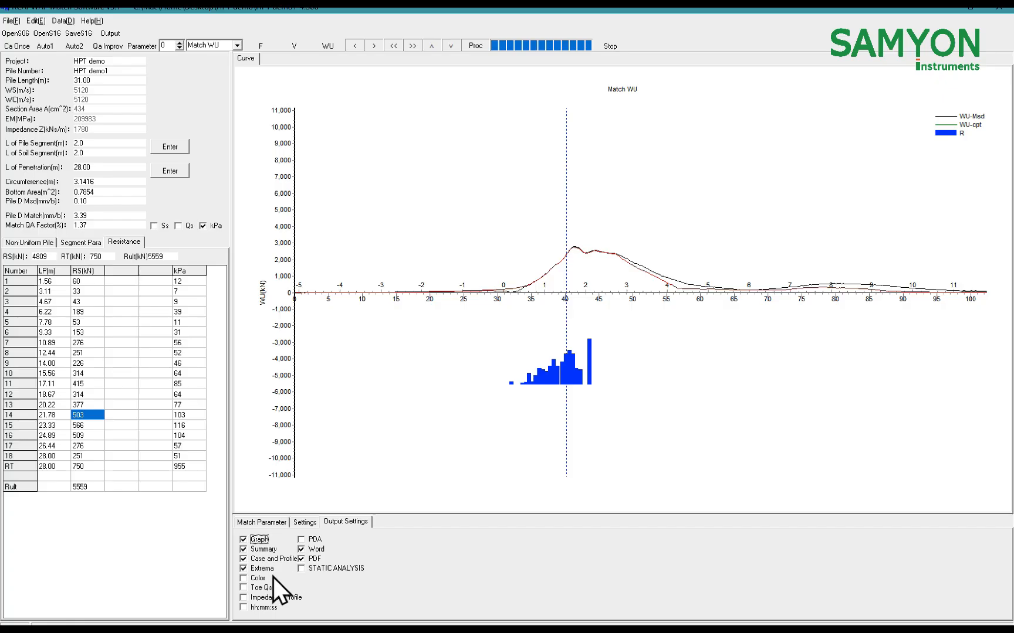
left_click(302, 560)
left_click(113, 35)
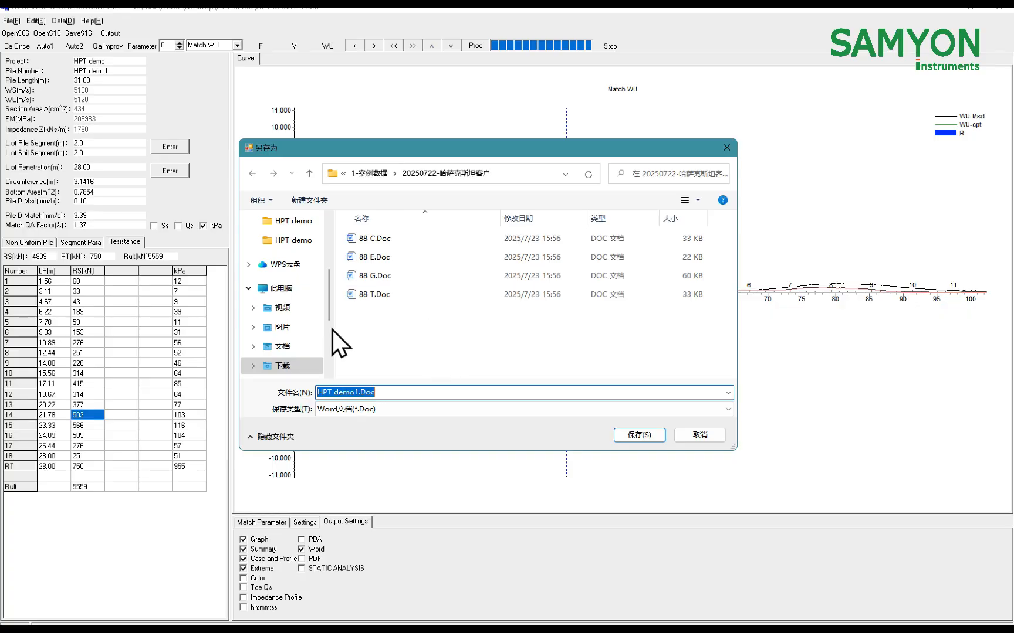
left_click(294, 241)
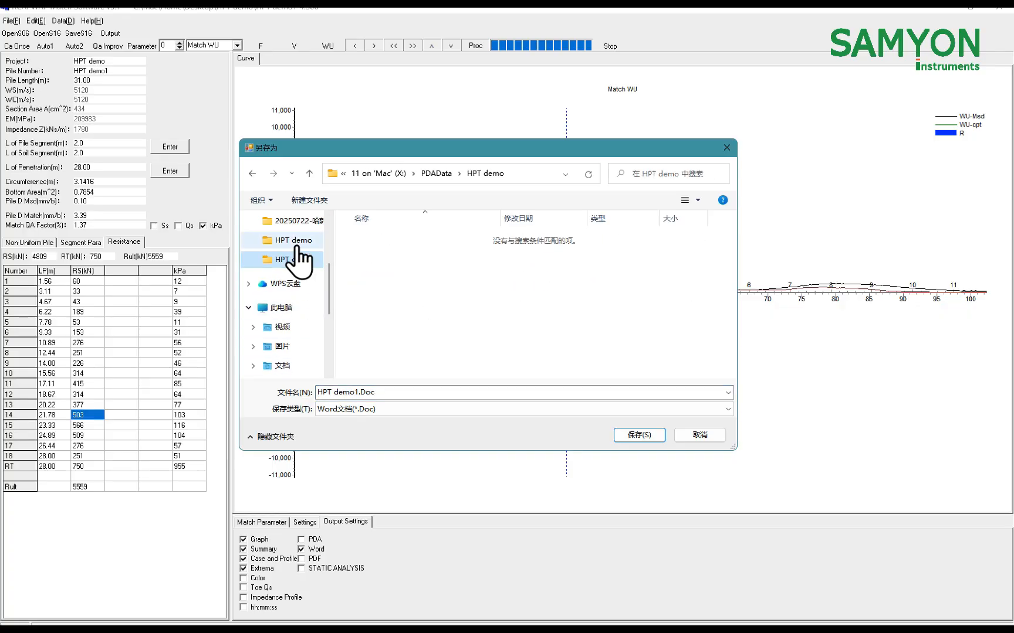
left_click(299, 258)
scroll(294, 261, "up", 3)
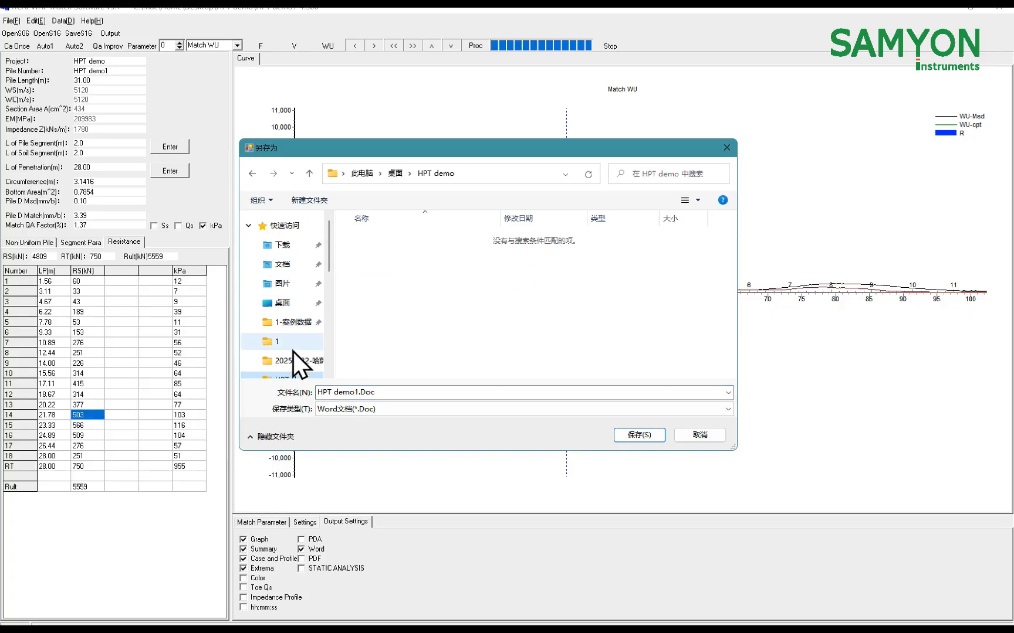
left_click(291, 304)
double_click(397, 240)
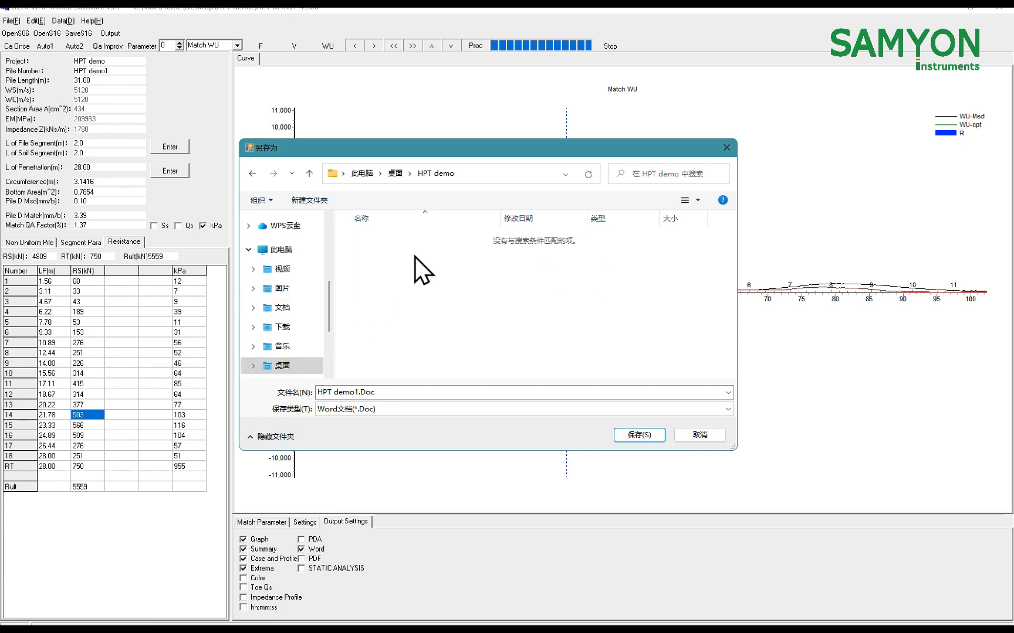
left_click(639, 435)
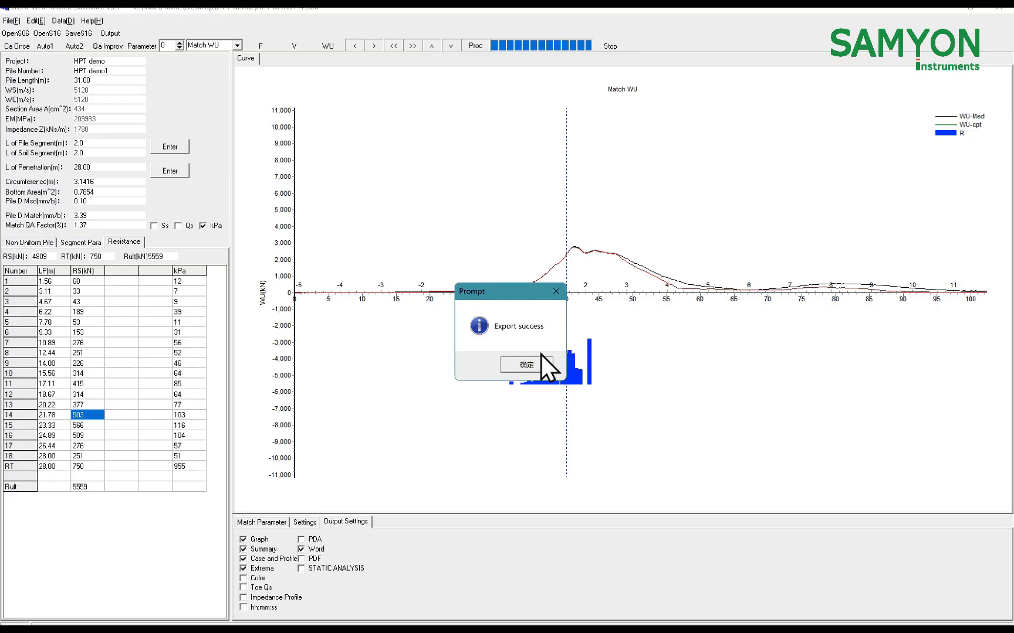
left_click(536, 365)
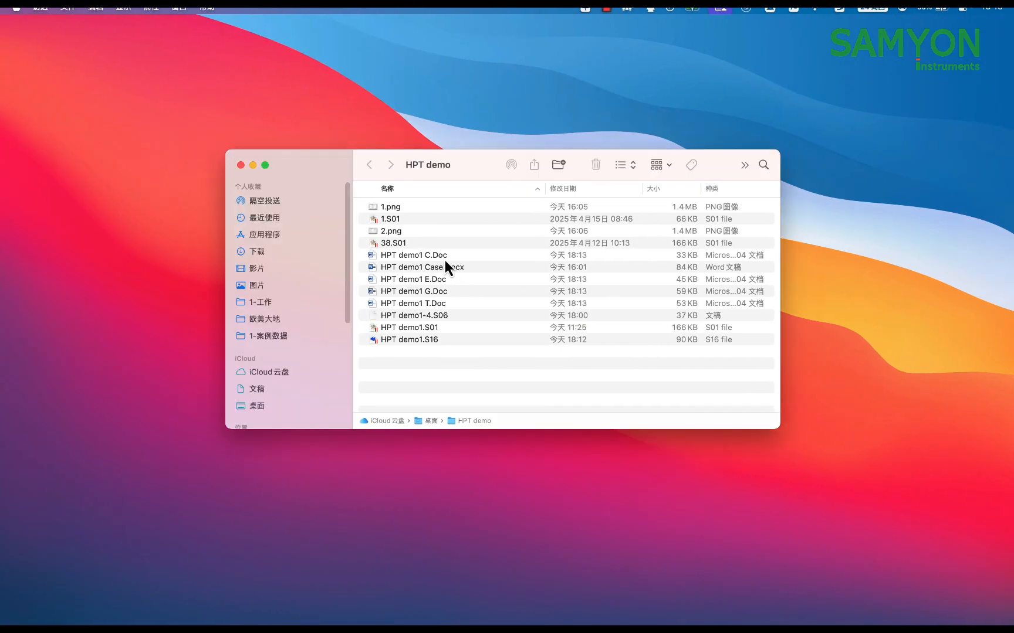
Switch to Finder, sort the HPT demo folder by modification date, and review the extrema table in HPT demo1 E.Doc
left_click(444, 258)
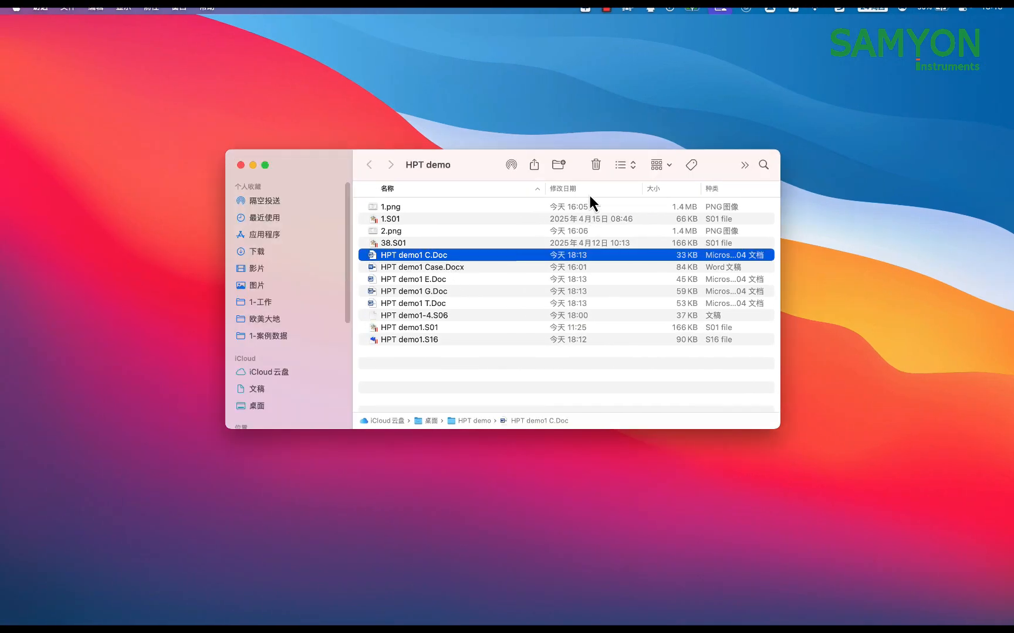
left_click(589, 189)
left_click(446, 244)
left_click(454, 208)
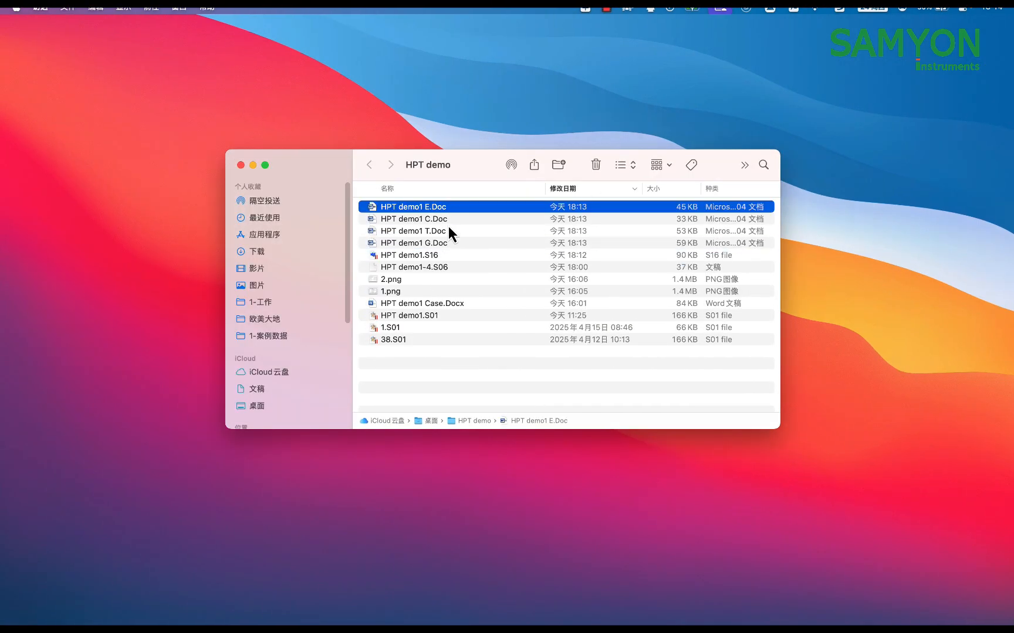
double_click(454, 210)
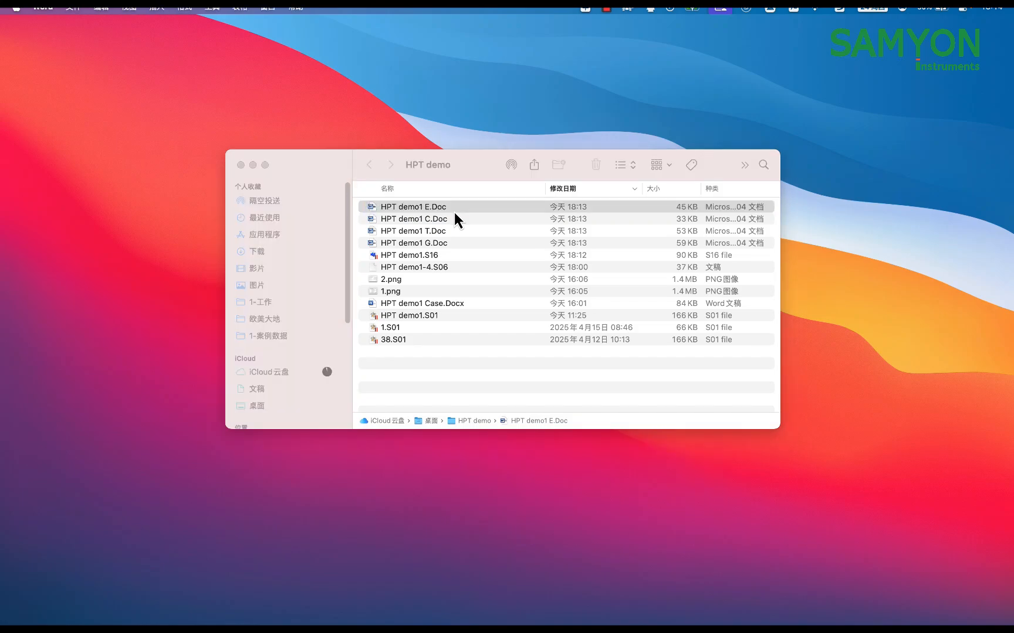
scroll(494, 312, "down", 8)
scroll(499, 313, "up", 9)
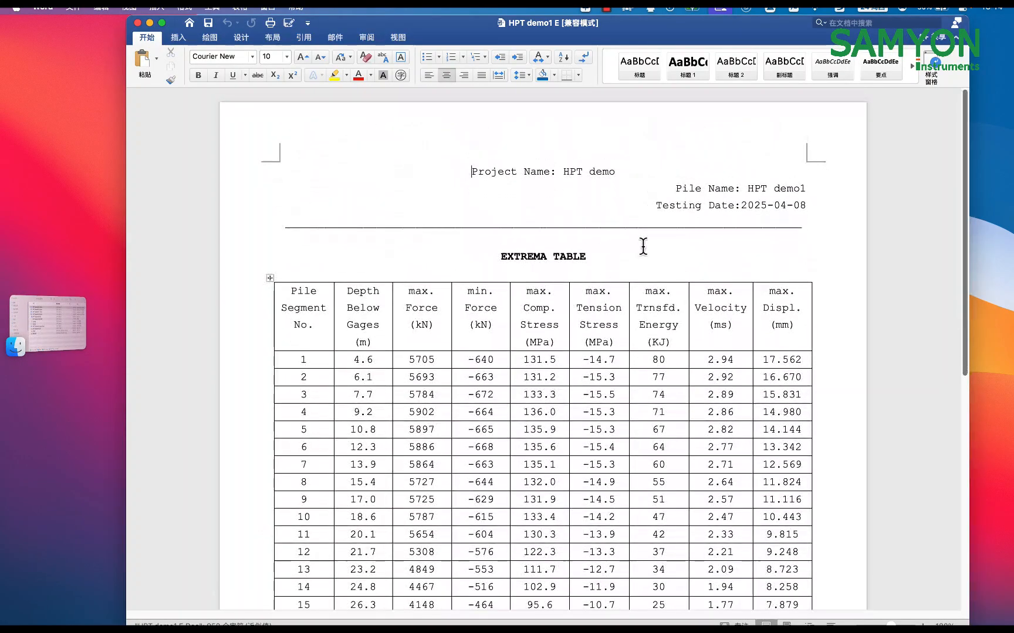
Open HPT demo1 C.Doc from the HPT demo folder and review its case results and pile model tables
left_click(62, 326)
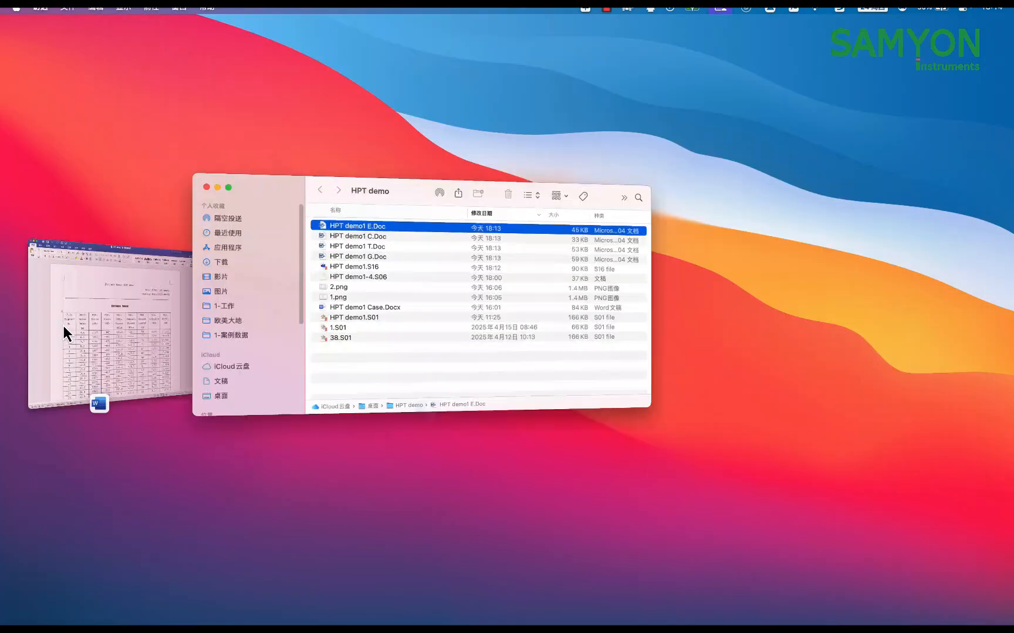
double_click(456, 224)
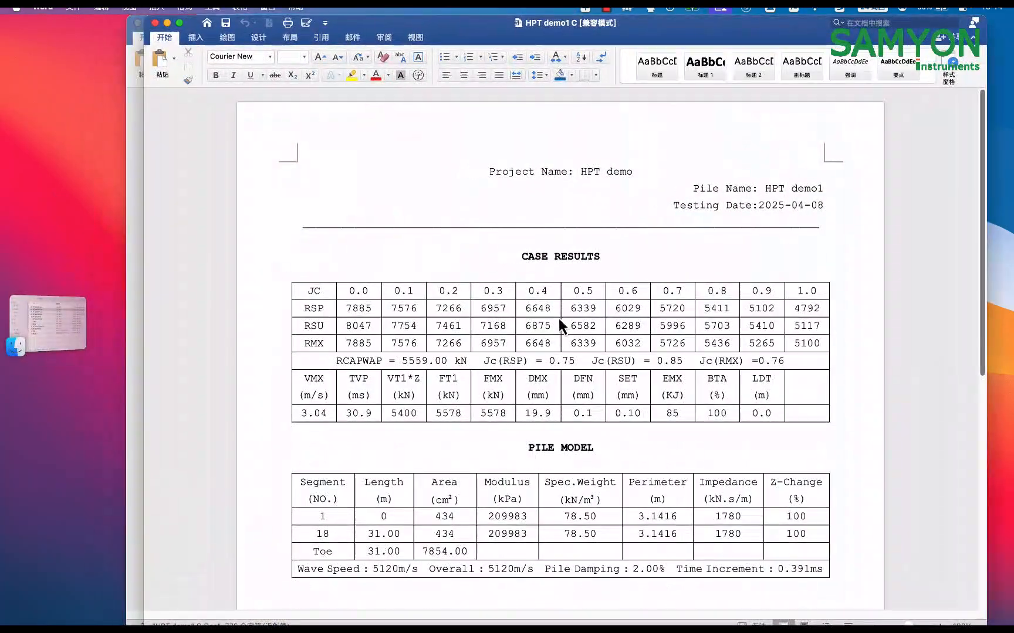
left_click_drag(525, 448, 595, 447)
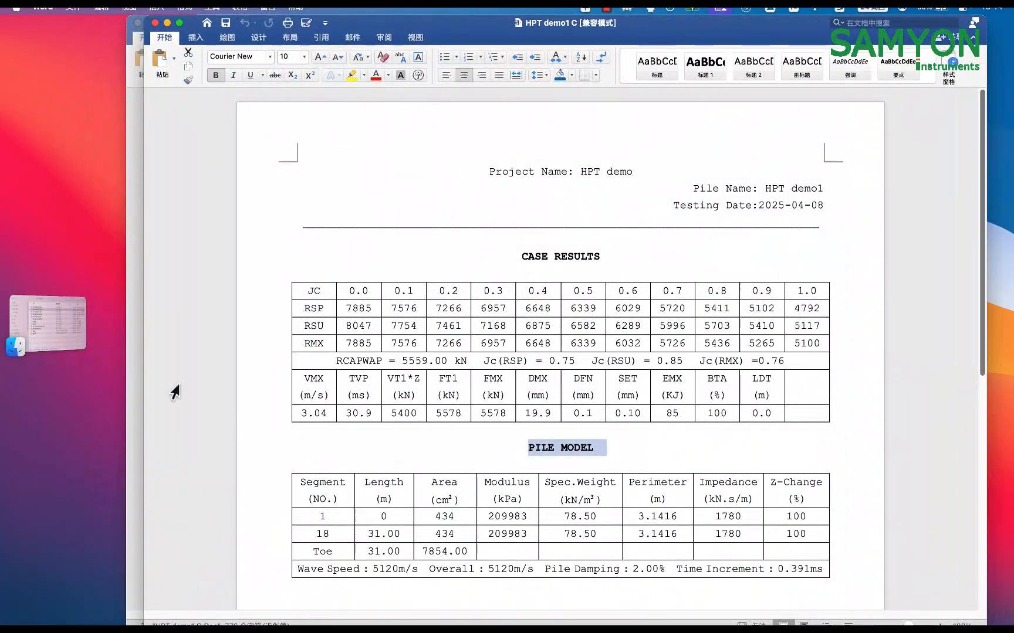
Open HPT demo1 T.Doc from the HPT demo folder and review its RCAPWAP results table
left_click(68, 340)
double_click(460, 230)
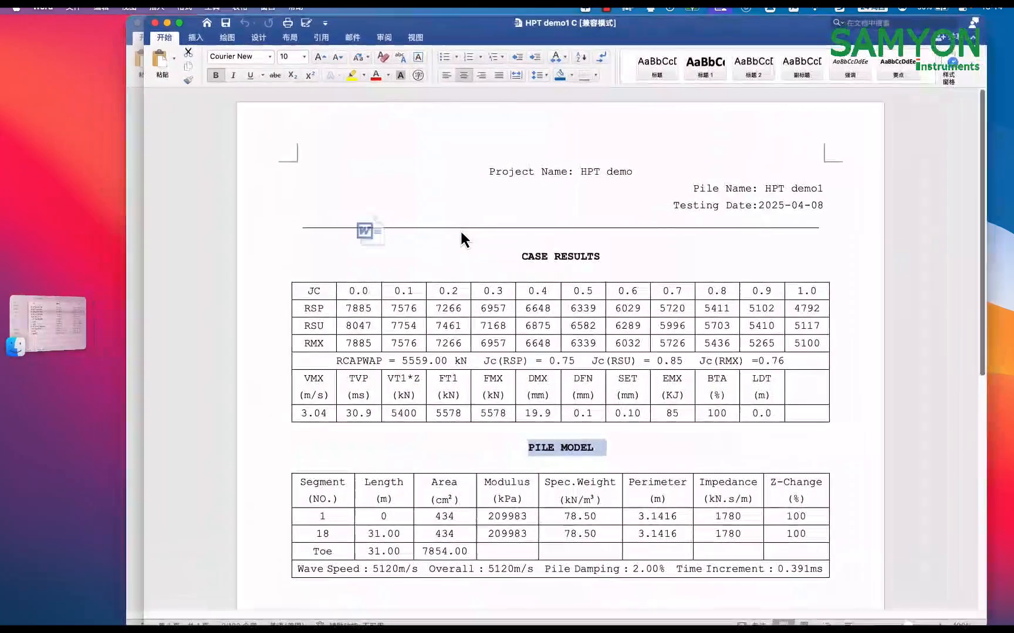
scroll(554, 352, "down", 5)
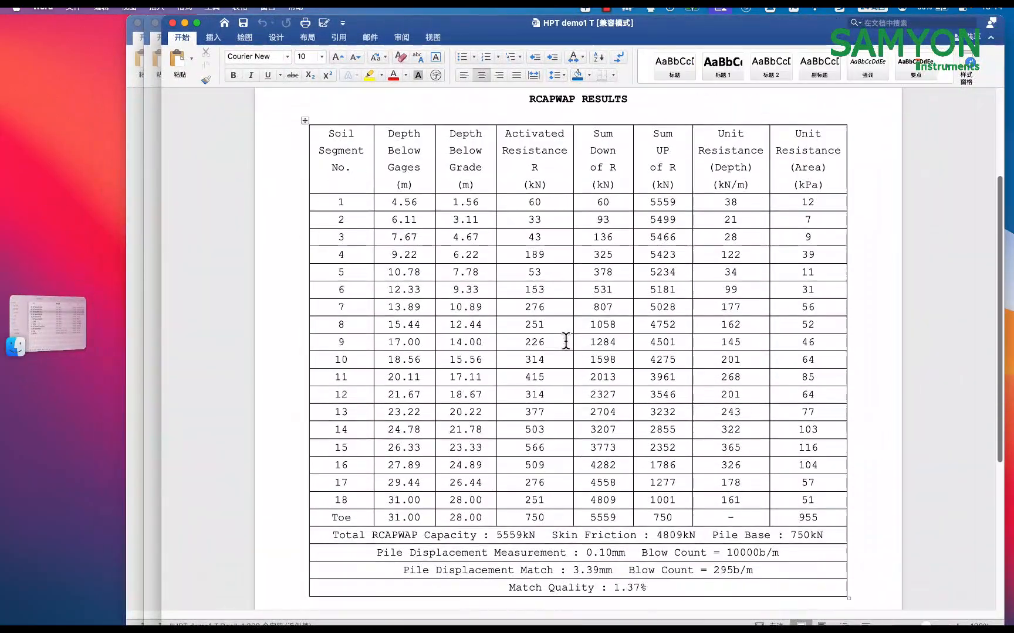
scroll(566, 340, "up", 4)
Open HPT demo1 G.Doc from the HPT demo folder and review its match curves, load-displacement plot and shaft resistance distribution
left_click(53, 321)
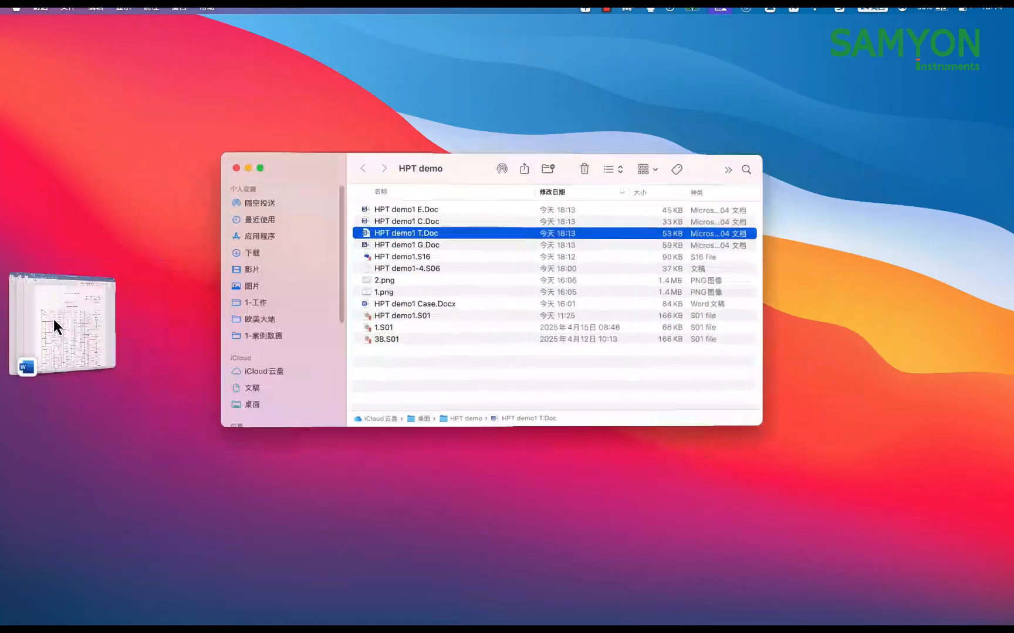
double_click(446, 243)
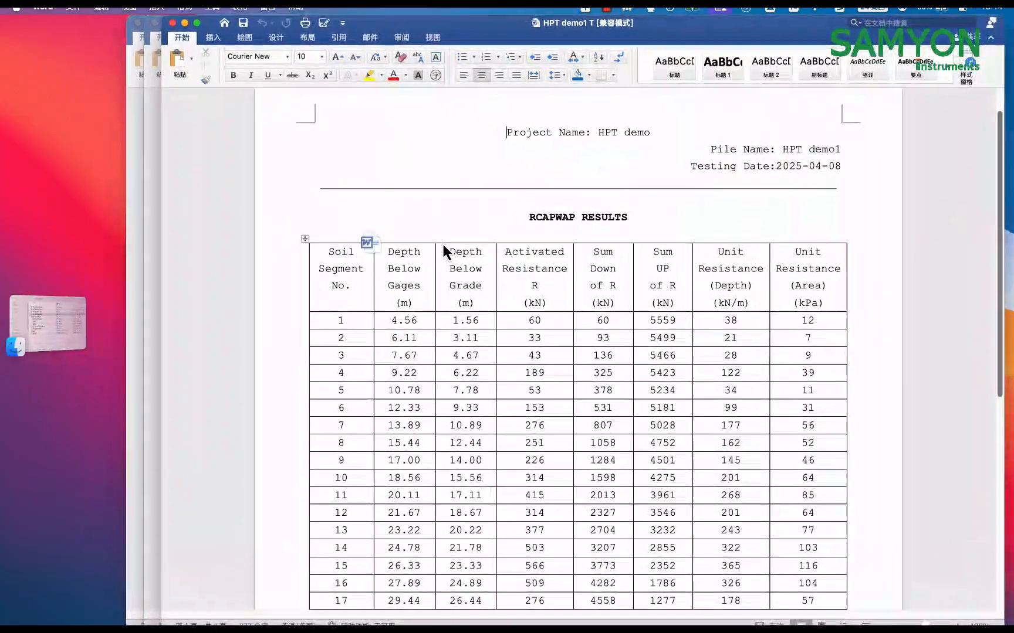
scroll(525, 317, "down", 4)
scroll(513, 349, "up", 4)
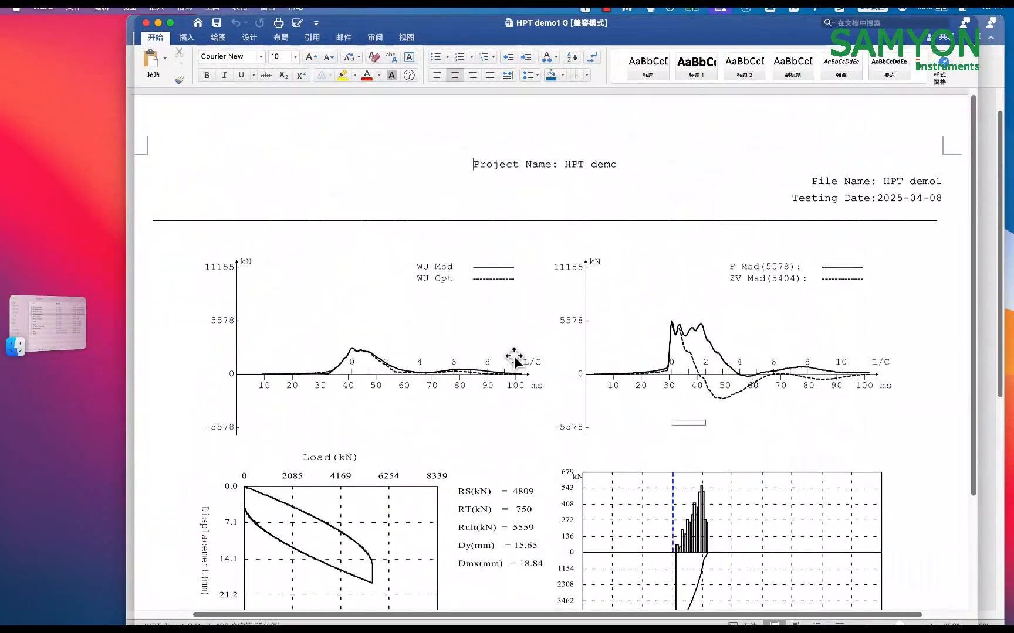
scroll(515, 339, "up", 1)
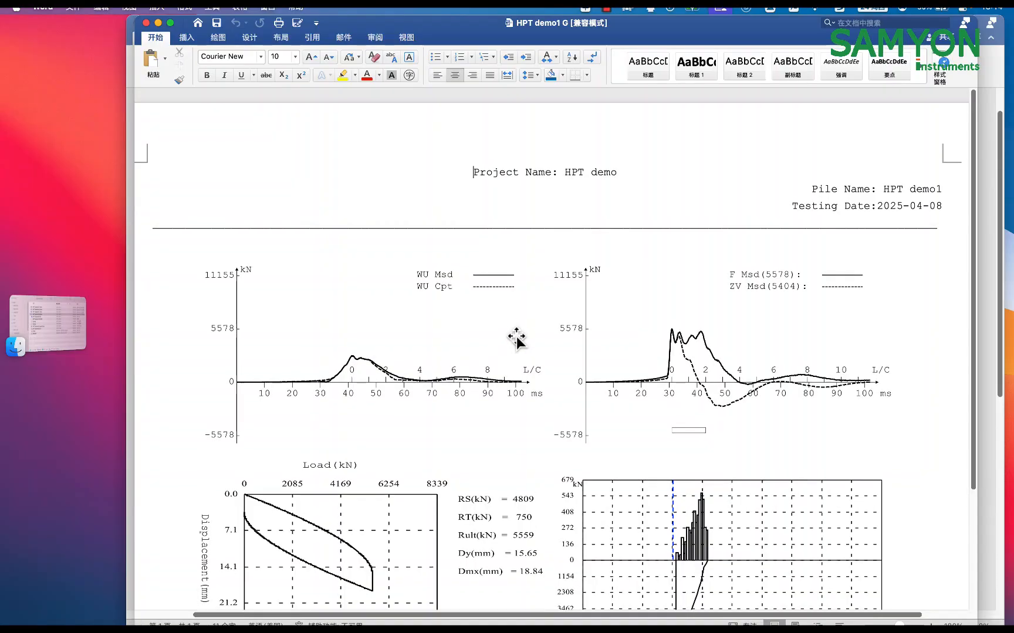
scroll(512, 327, "down", 4)
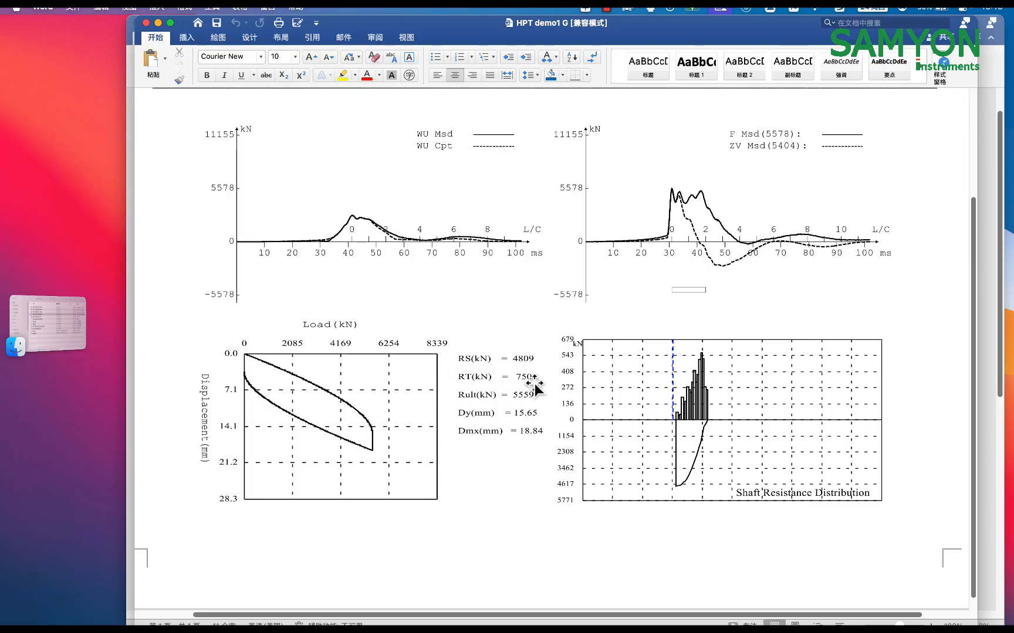
Close the four open Word report documents
left_click(146, 23)
left_click(142, 23)
left_click(139, 23)
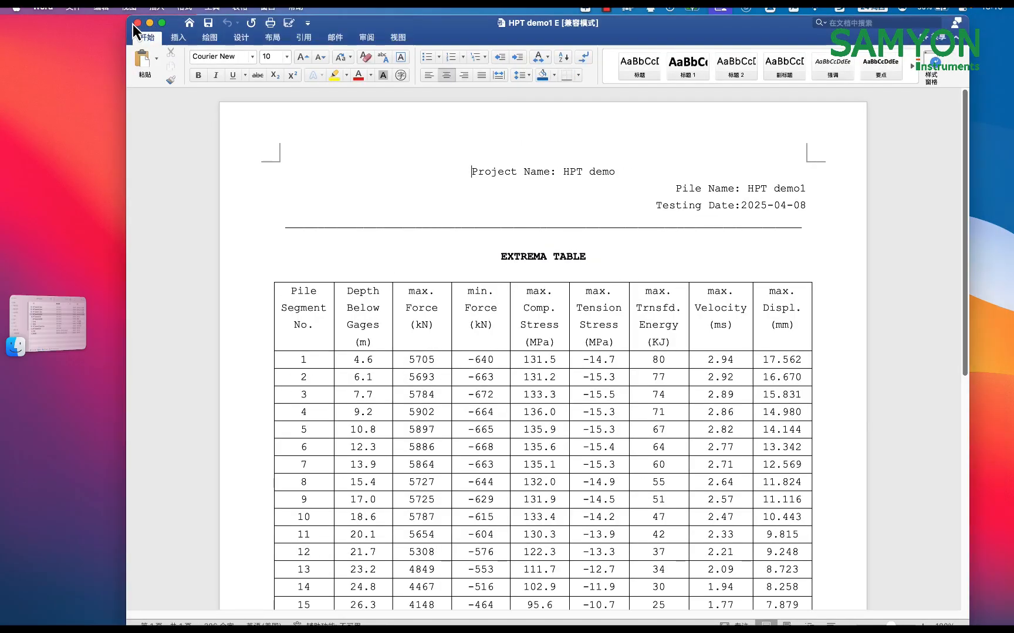
left_click(137, 23)
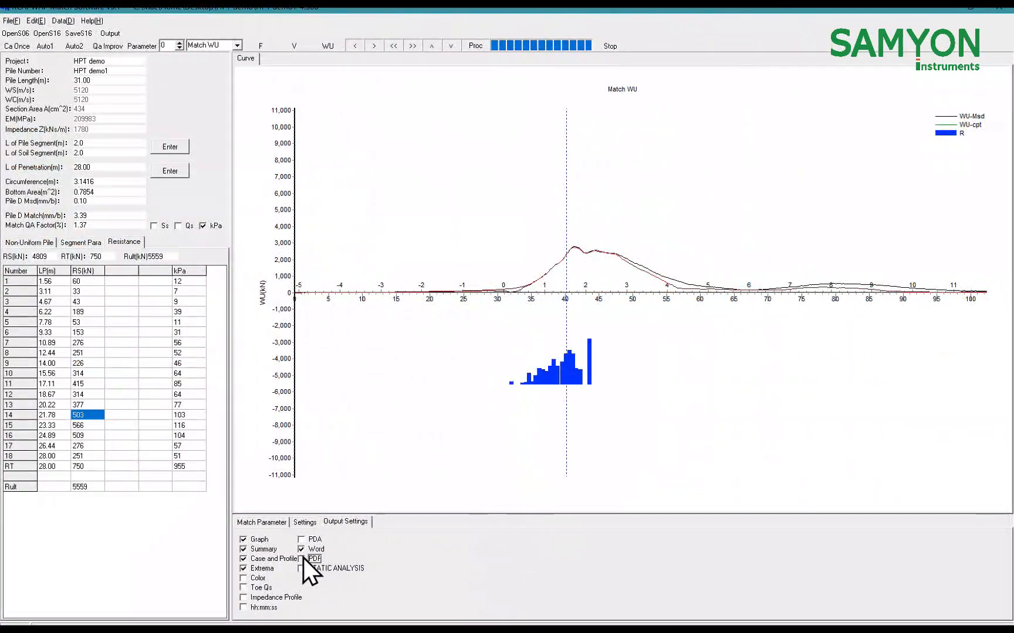
Change the output format from Word to PDF in RCAPWAP and export the report as HPT demo1.PDF to the HPT demo folder
left_click(301, 558)
left_click(301, 550)
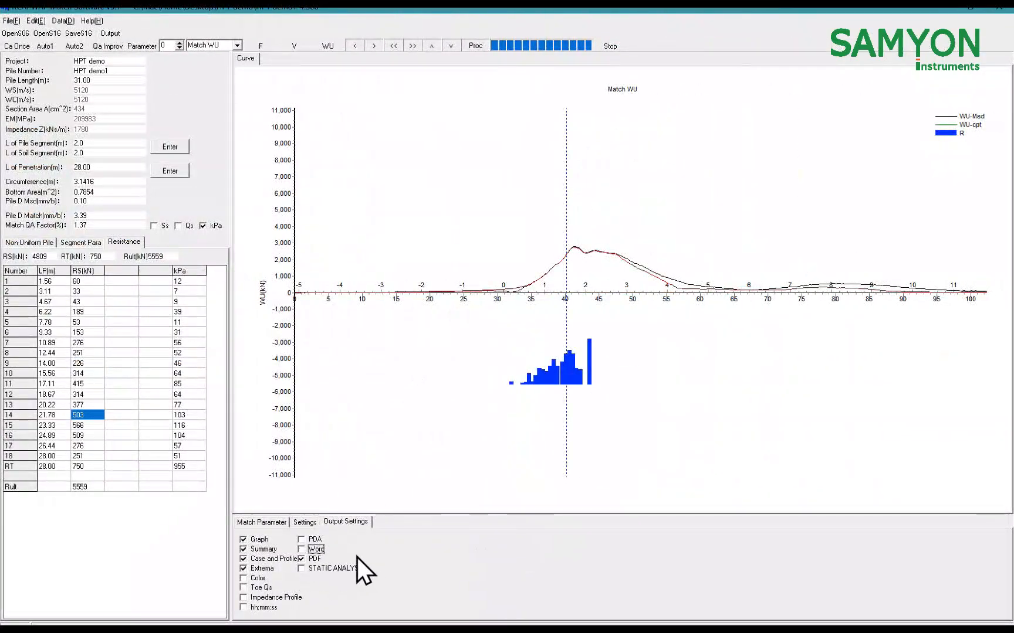
left_click(109, 32)
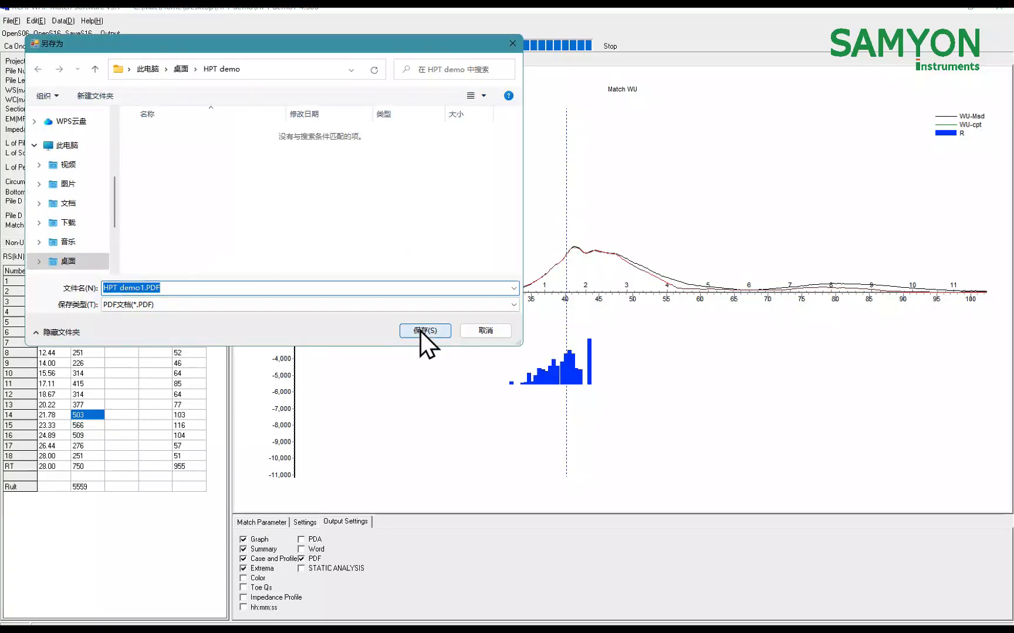
left_click(424, 330)
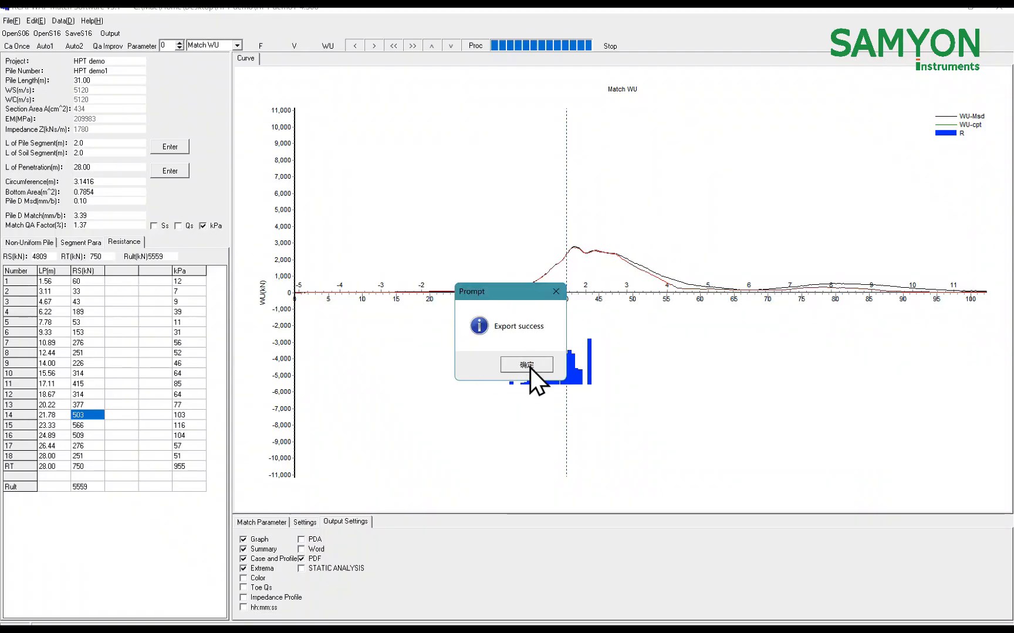
left_click(526, 365)
Open HPT demo1.PDF from the HPT demo folder in Finder, review its result pages, and return to RCAPWAP
key("ctrl+Left")
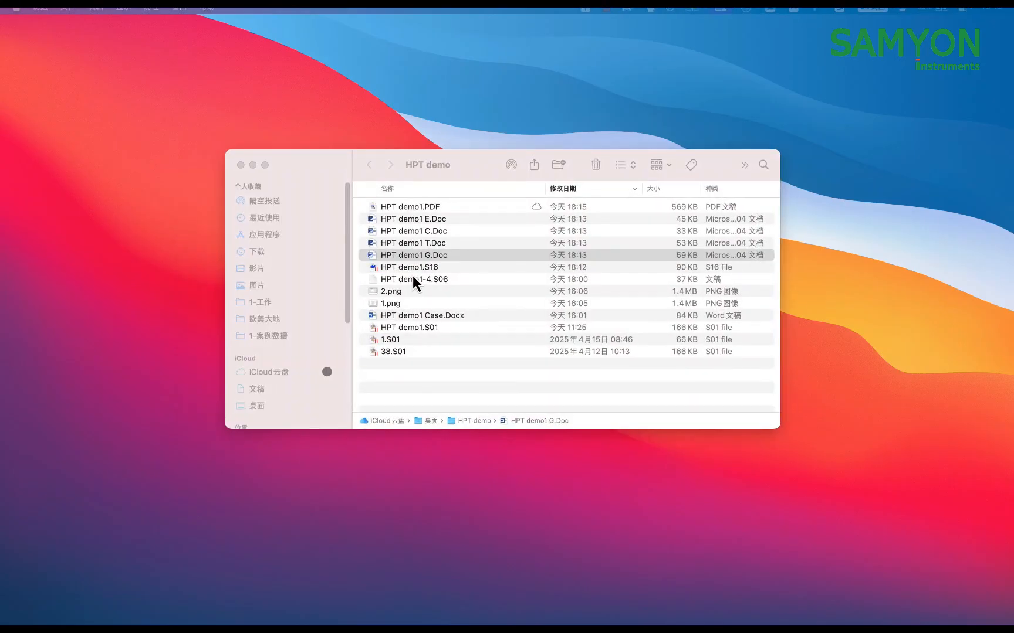
left_click(459, 209)
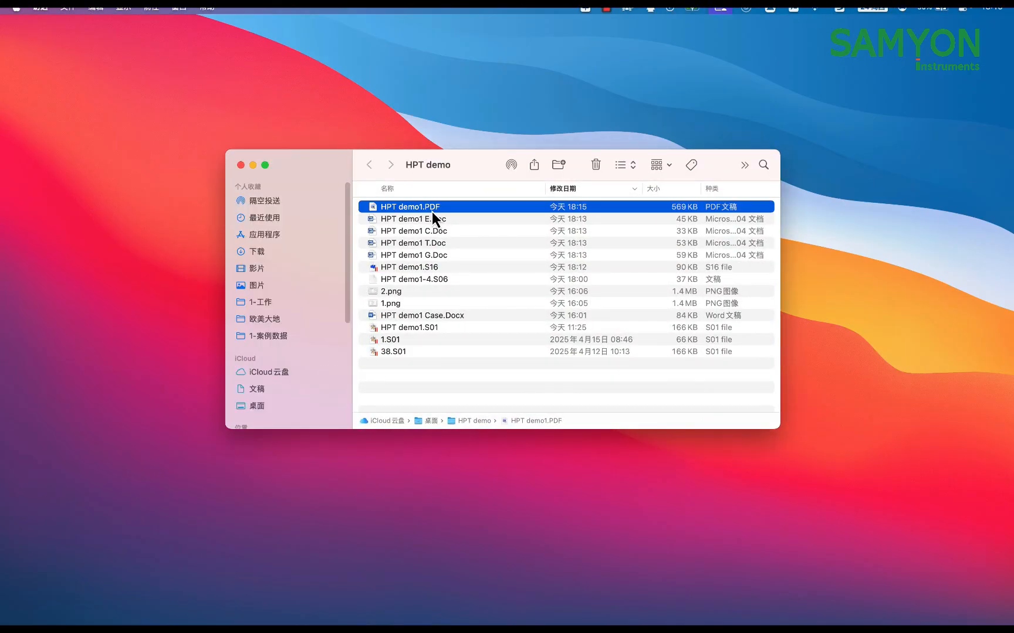
double_click(446, 209)
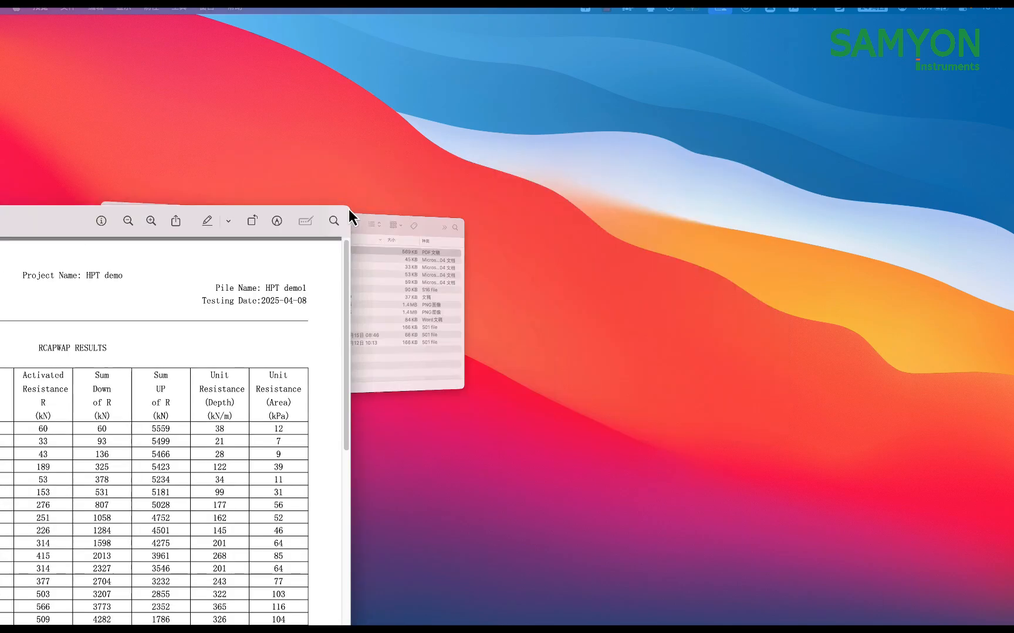
left_click_drag(75, 227, 542, 35)
scroll(537, 312, "down", 5)
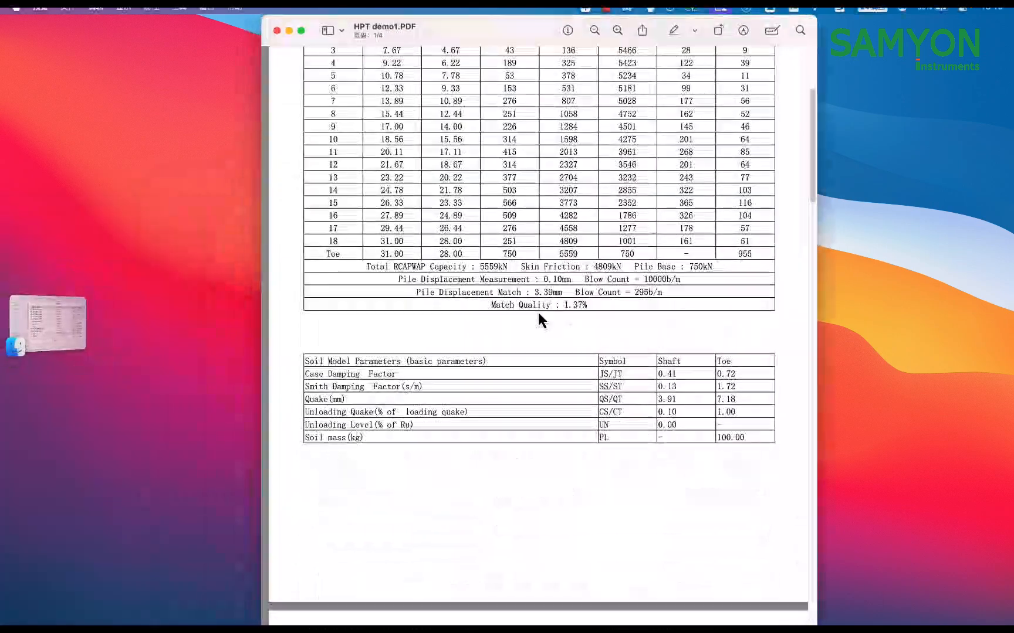
scroll(539, 313, "up", 5)
scroll(538, 320, "down", 20)
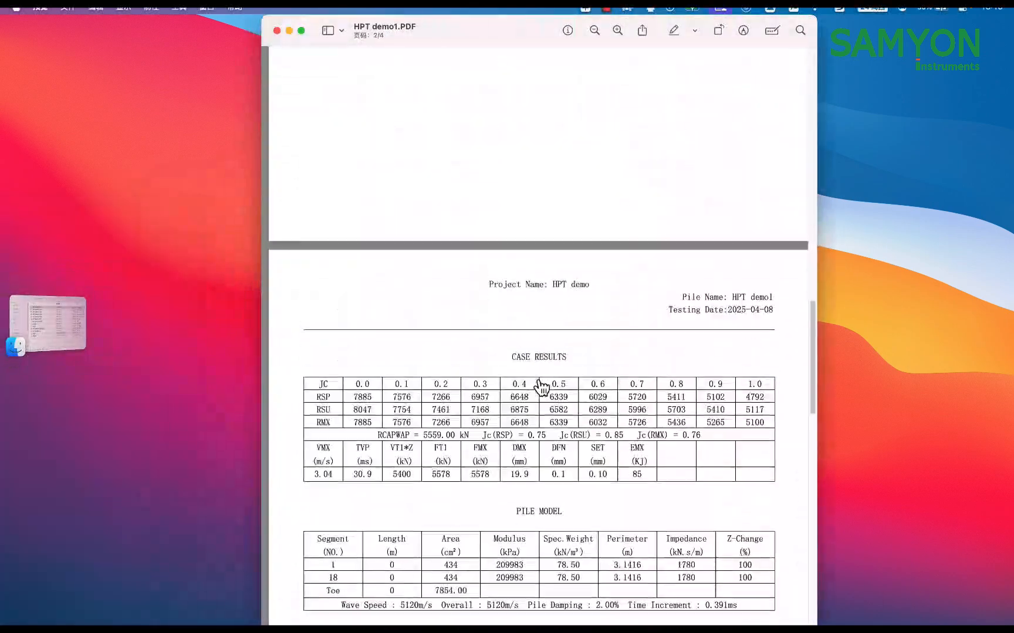
scroll(541, 387, "up", 20)
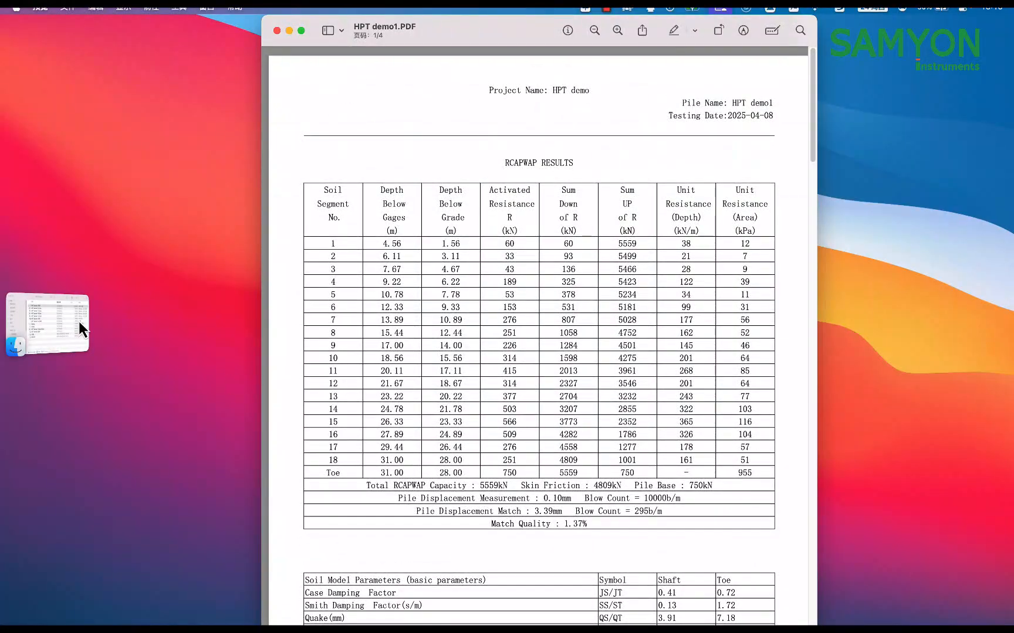
key("ctrl+Right")
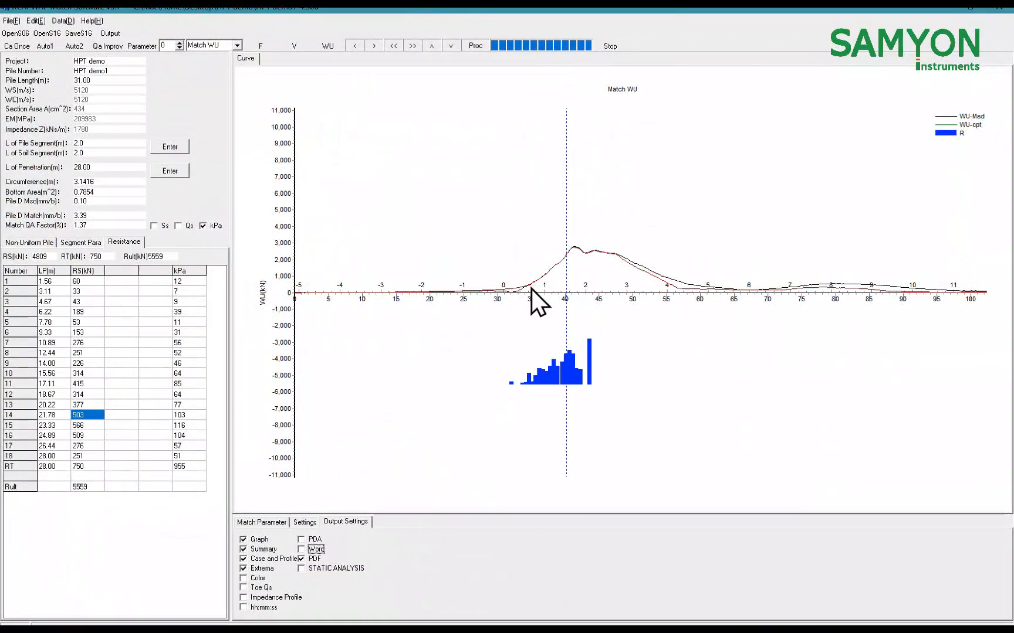